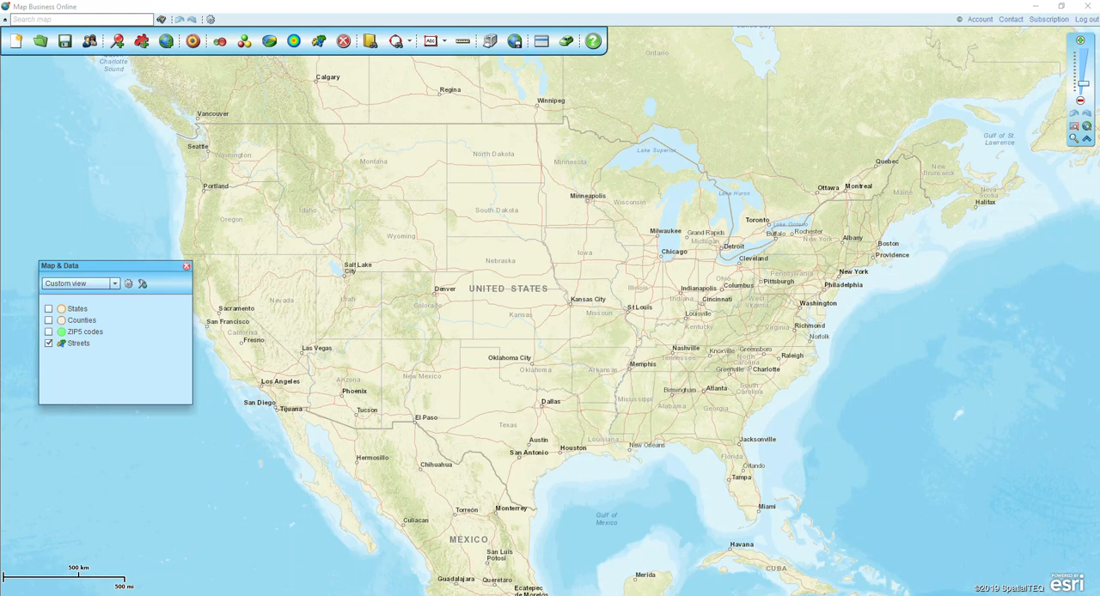
# Open the data table for the ZIP5 codes layer and move its window up over the map
pyautogui.click(542, 44)
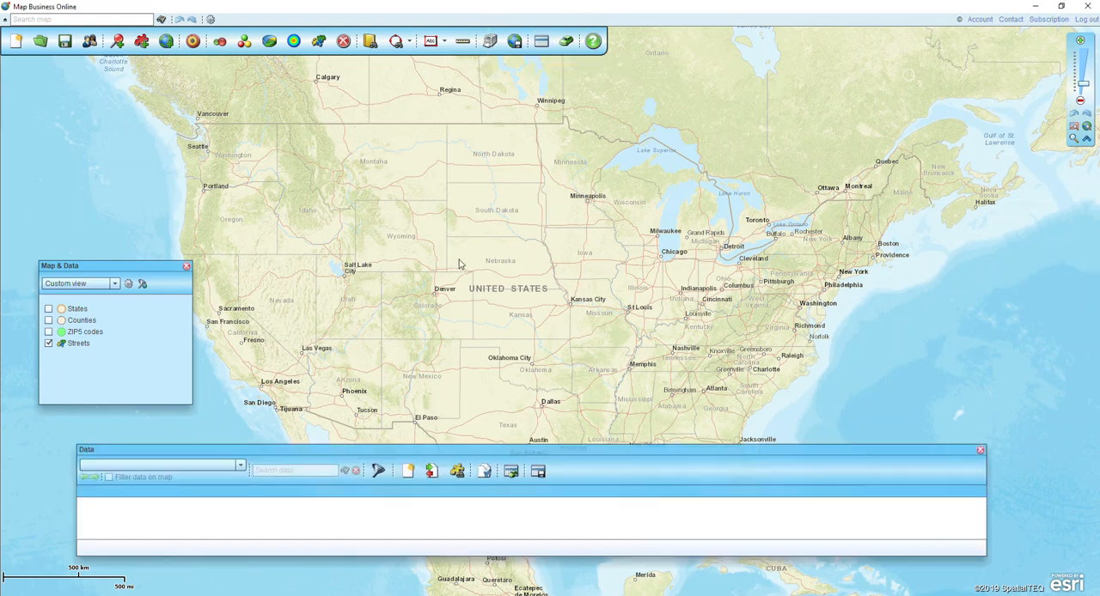
pyautogui.click(215, 467)
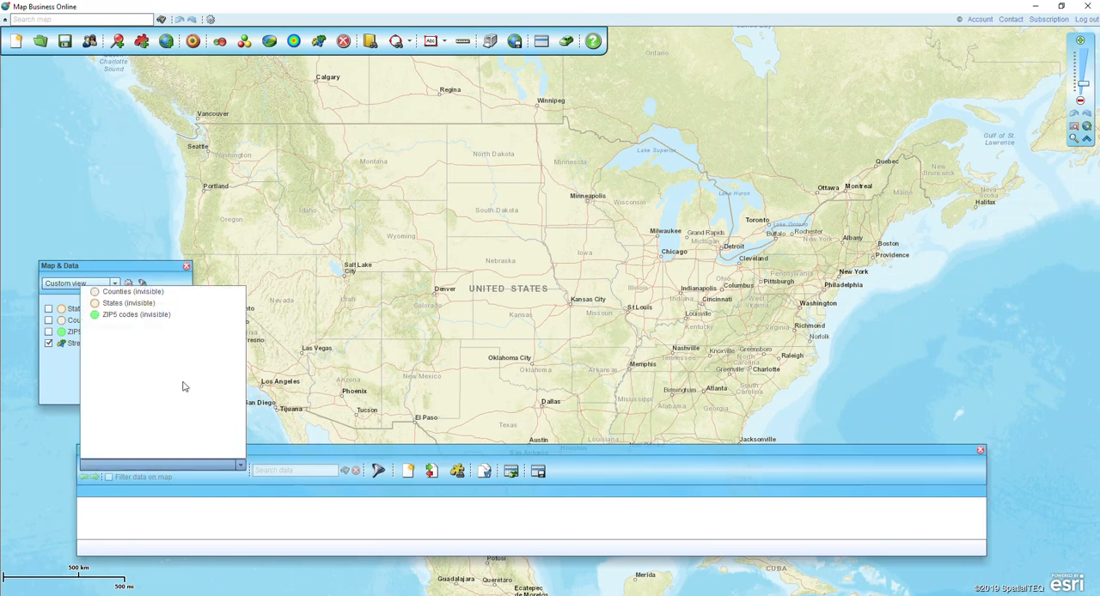
pyautogui.click(157, 315)
pyautogui.moveTo(401, 450); pyautogui.dragTo(406, 191)
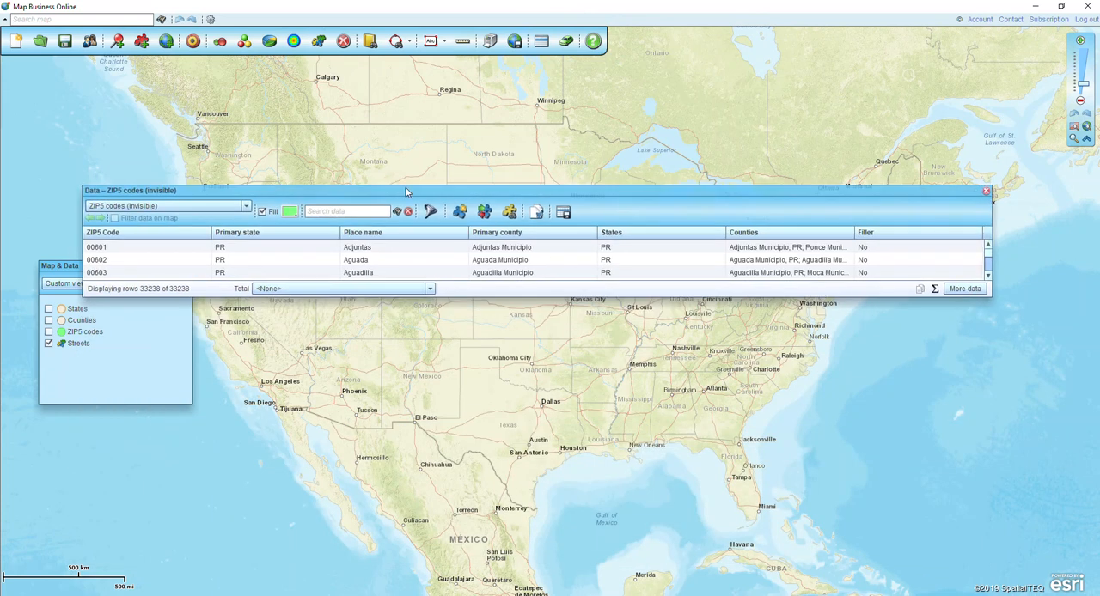
# Examine the demographic data columns available for the ZIP5 codes table, including the population age ranges, and close the table without adding any
pyautogui.click(965, 290)
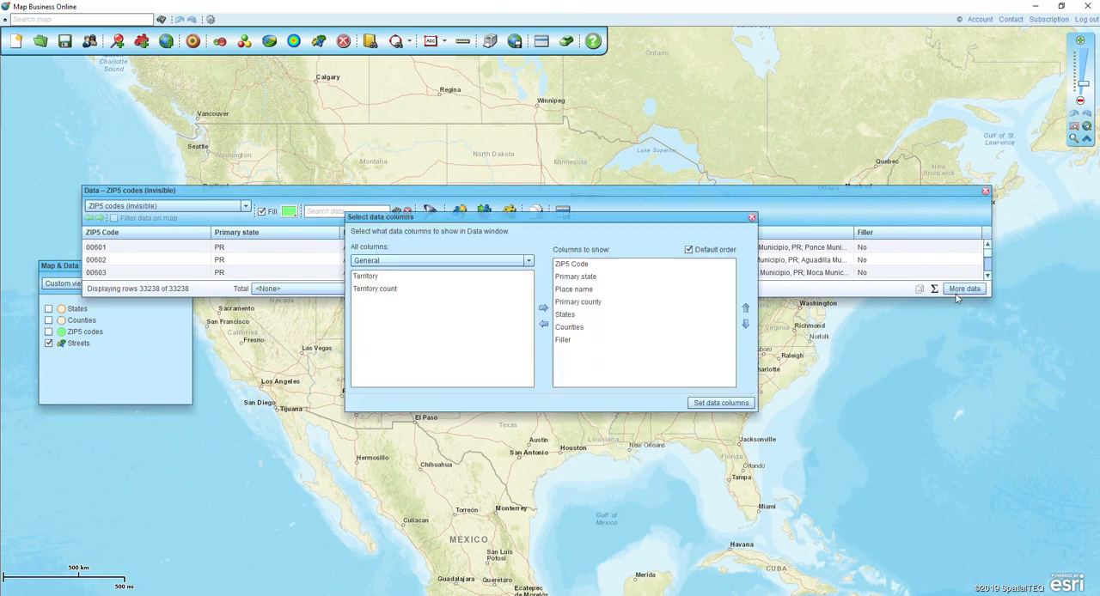
pyautogui.click(417, 260)
pyautogui.click(399, 286)
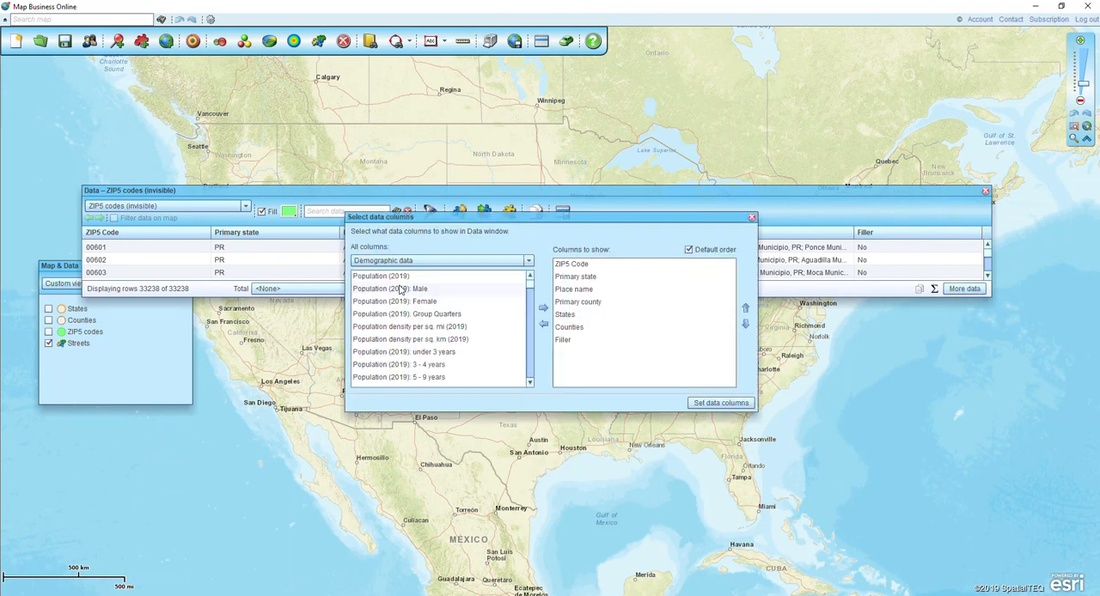
pyautogui.click(530, 383)
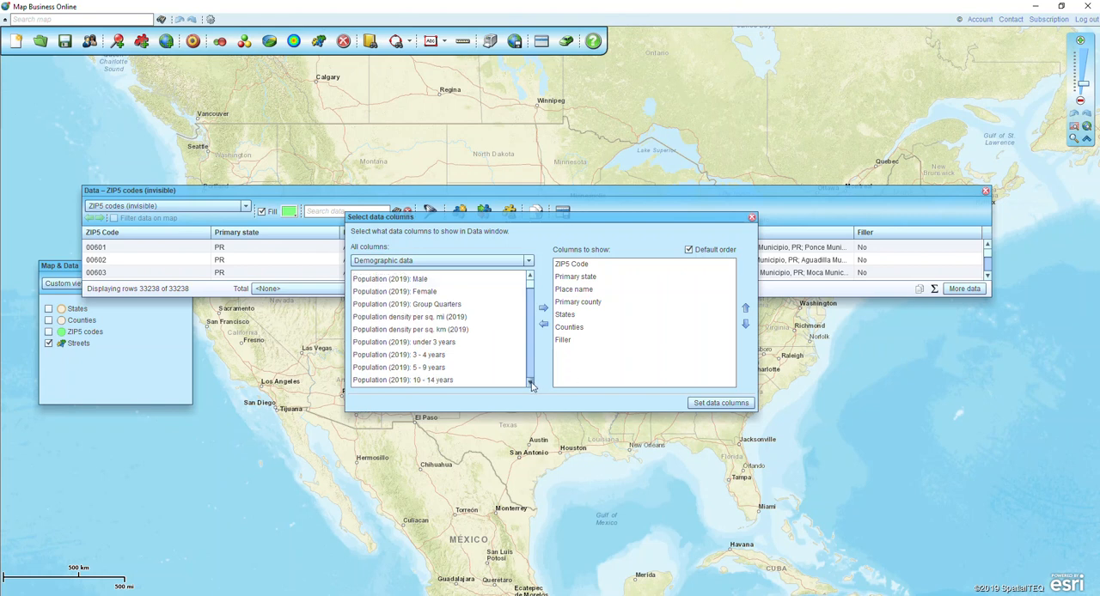
pyautogui.click(530, 382)
pyautogui.click(530, 382)
pyautogui.click(468, 293)
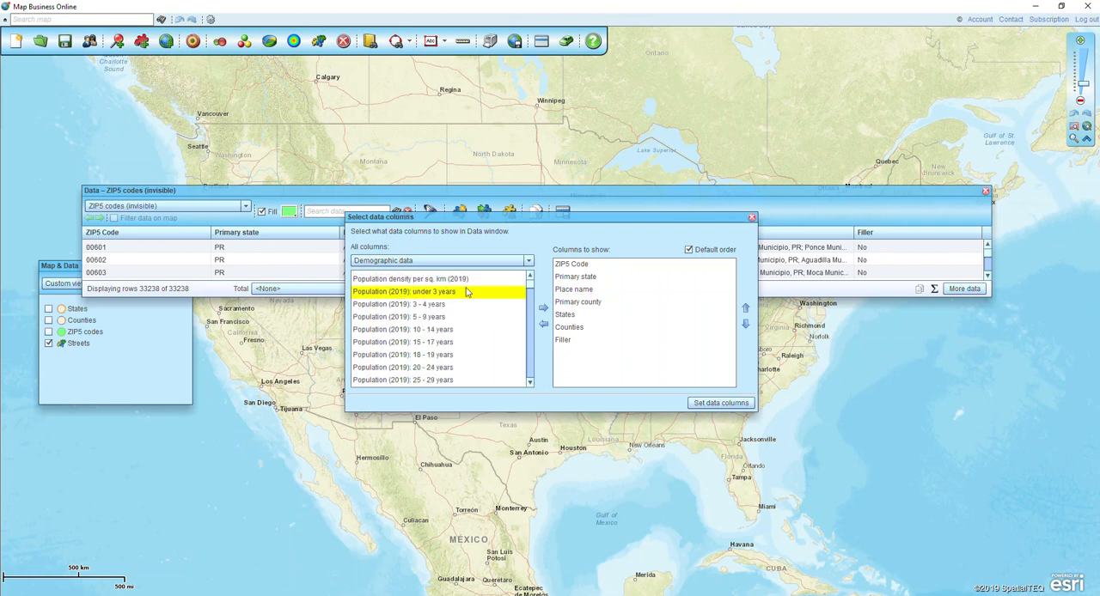
pyautogui.click(384, 305)
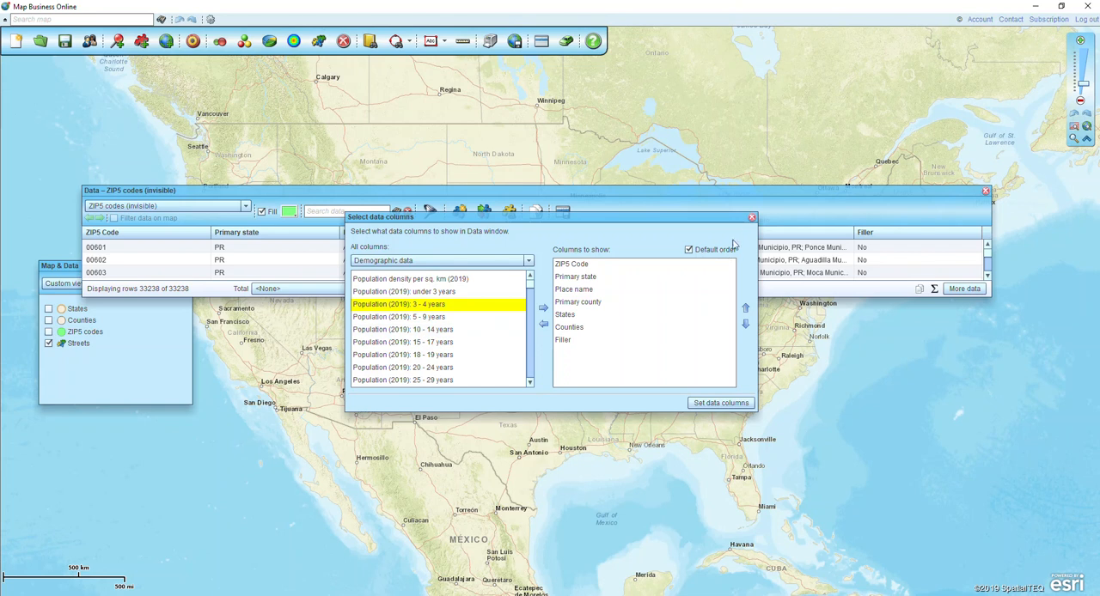
pyautogui.click(751, 216)
pyautogui.click(986, 193)
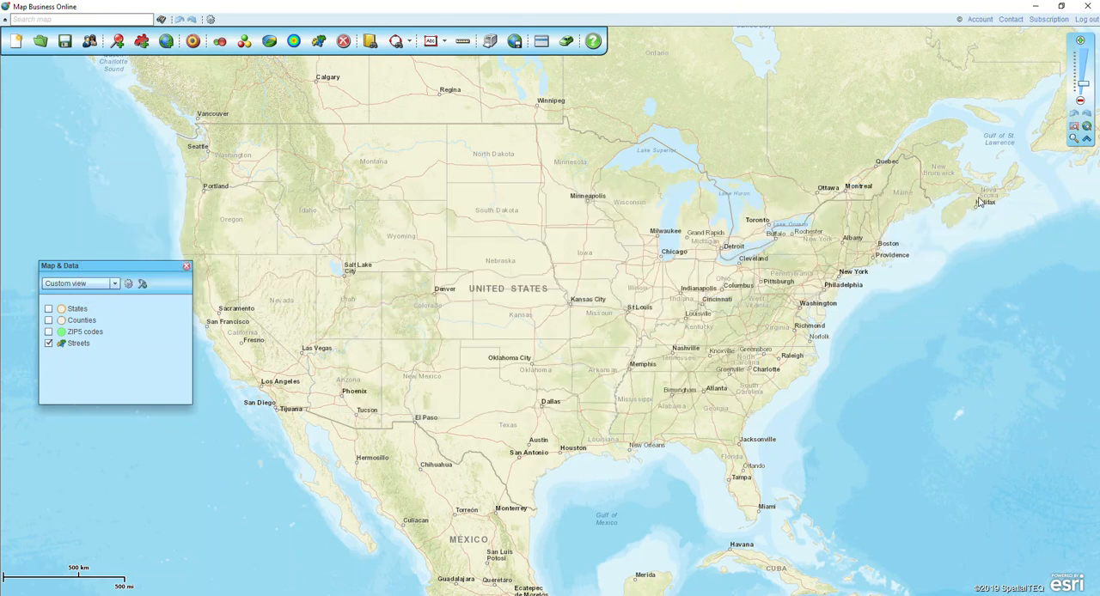
# Show the ZIP5 codes and States layers on the map
pyautogui.click(48, 332)
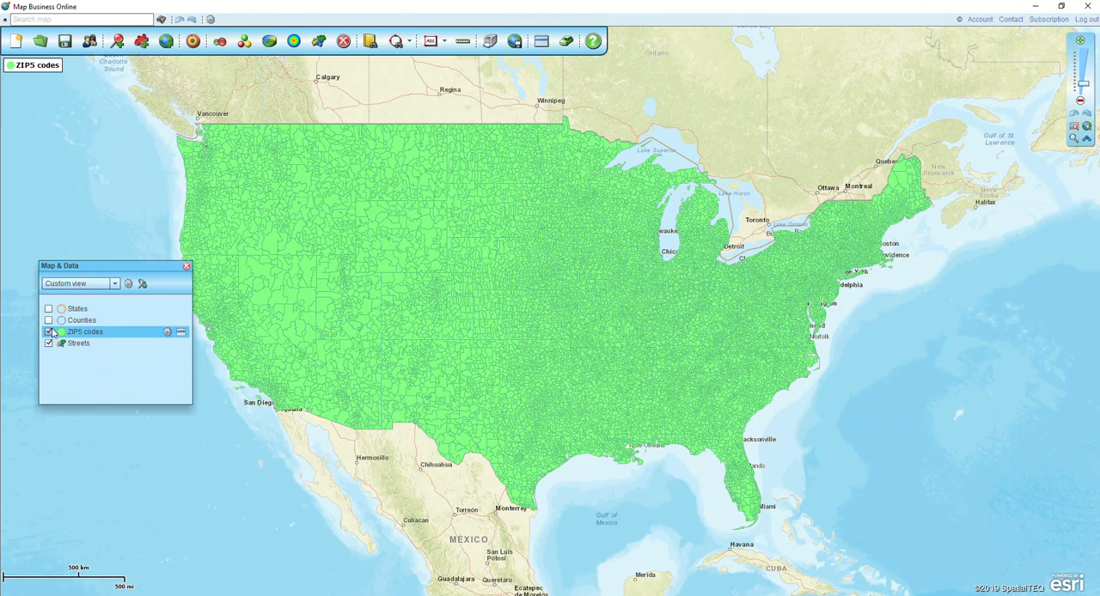
pyautogui.click(49, 309)
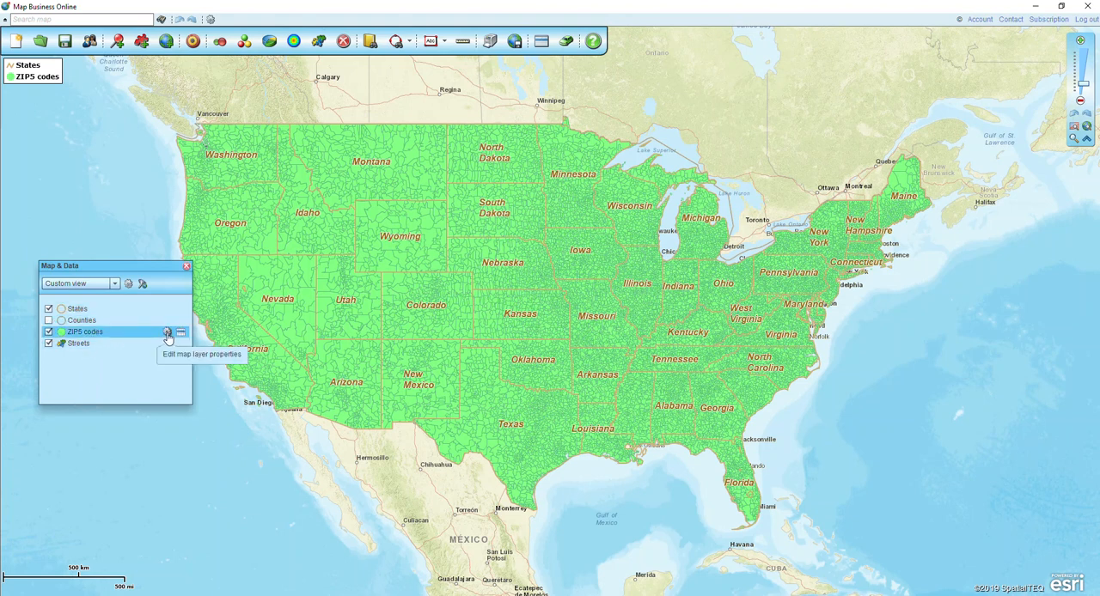
# Start a calculated data column for the ZIP5 codes layer that sums the 2019 population aged 3 - 4, 5 - 9 and 10 - 14 years
pyautogui.click(167, 333)
pyautogui.click(167, 334)
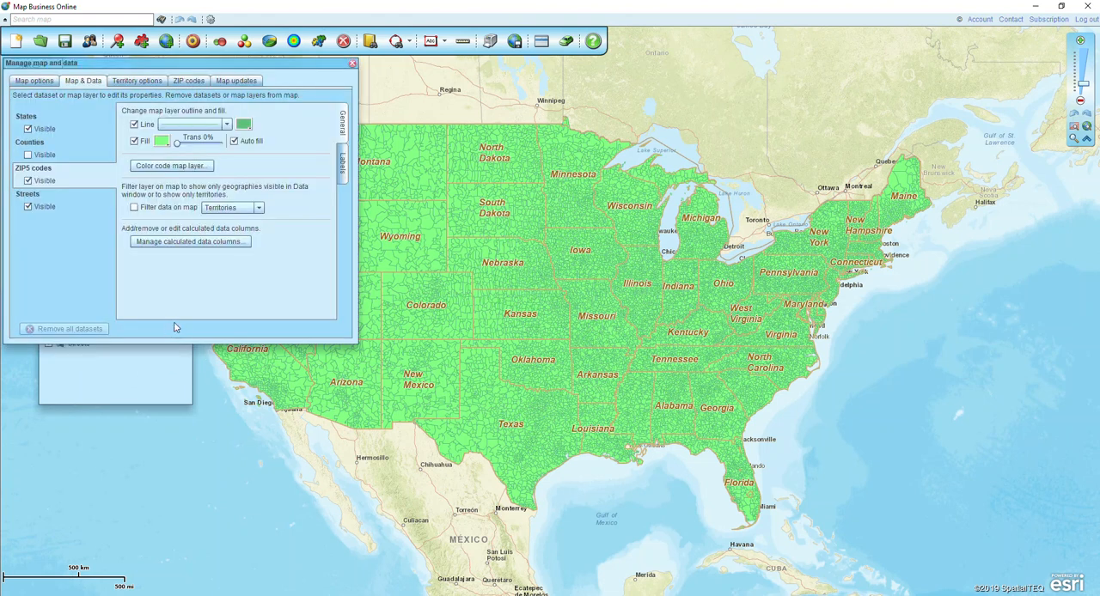
pyautogui.click(176, 240)
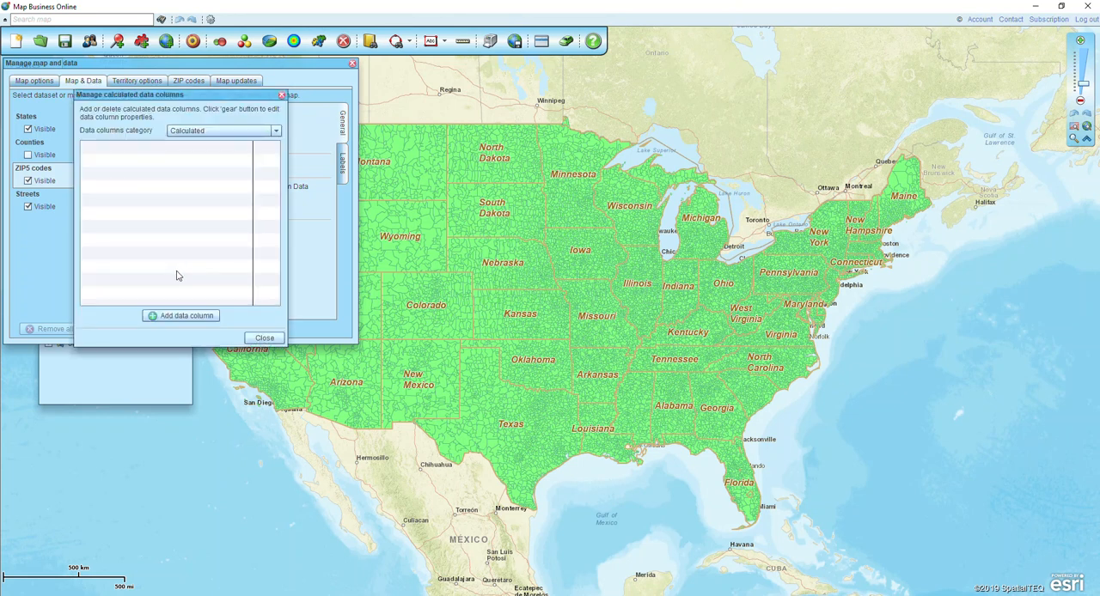
pyautogui.click(167, 317)
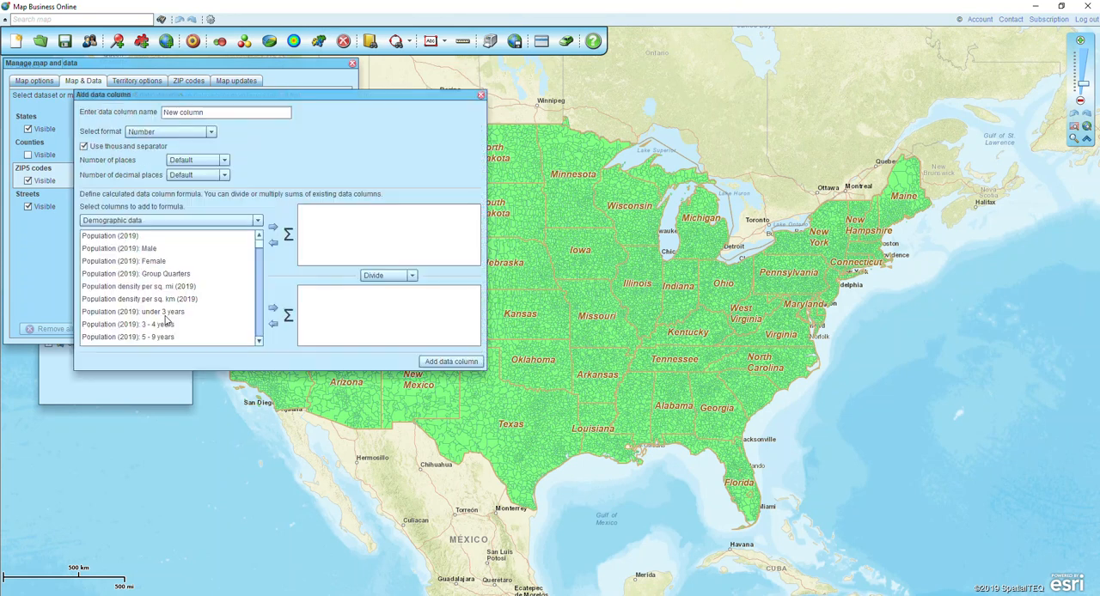
pyautogui.click(258, 343)
pyautogui.click(258, 343)
pyautogui.click(258, 342)
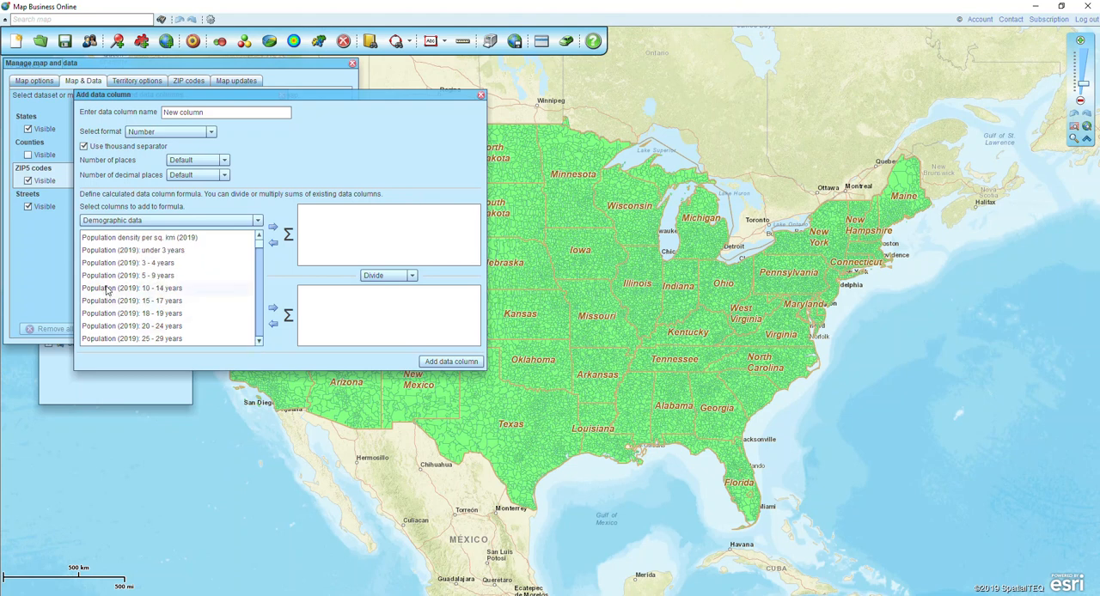
pyautogui.click(119, 265)
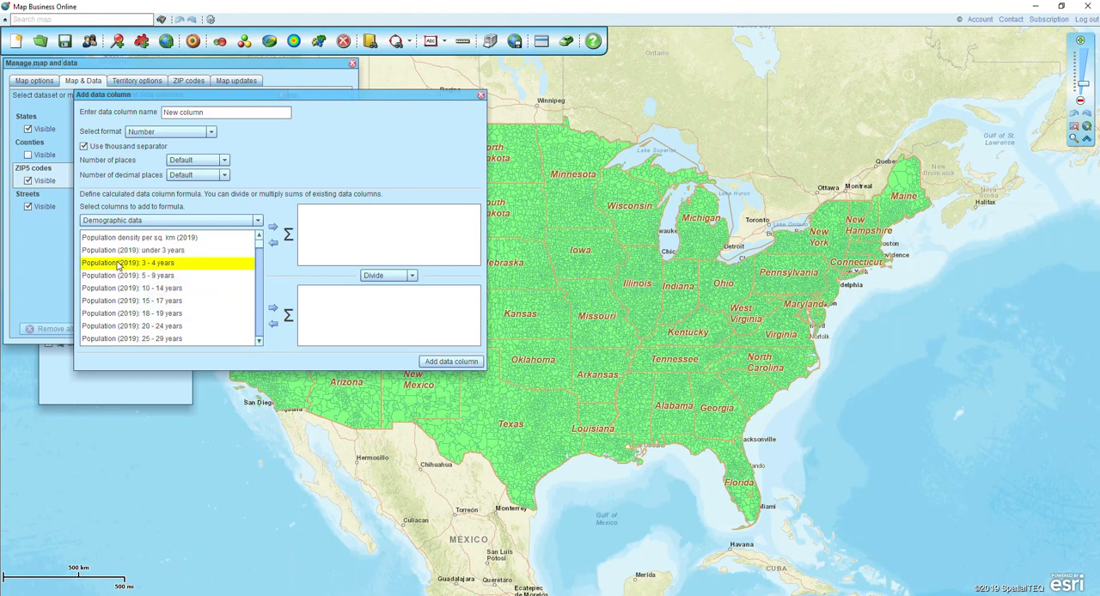
pyautogui.hotkey('shift', 'Down')
pyautogui.hotkey('shift', 'Down')
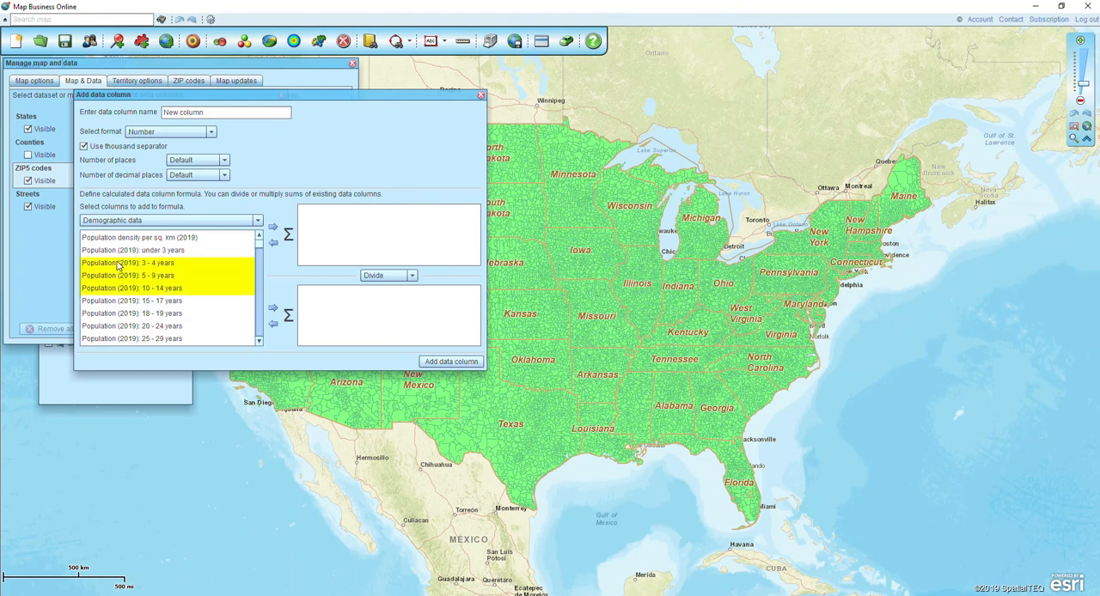
pyautogui.click(273, 227)
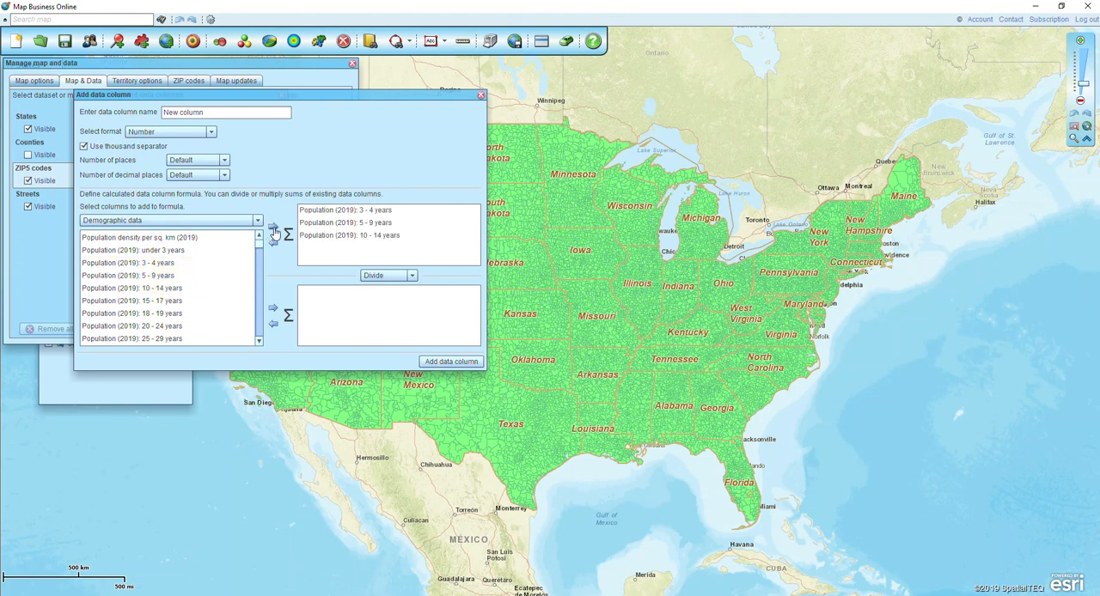
# Name the calculated column "Pop 3-14:", add it to the ZIP5 codes layer and close the calculated column manager
pyautogui.tripleClick(213, 112)
pyautogui.write('Pop 3-14')
pyautogui.click(430, 363)
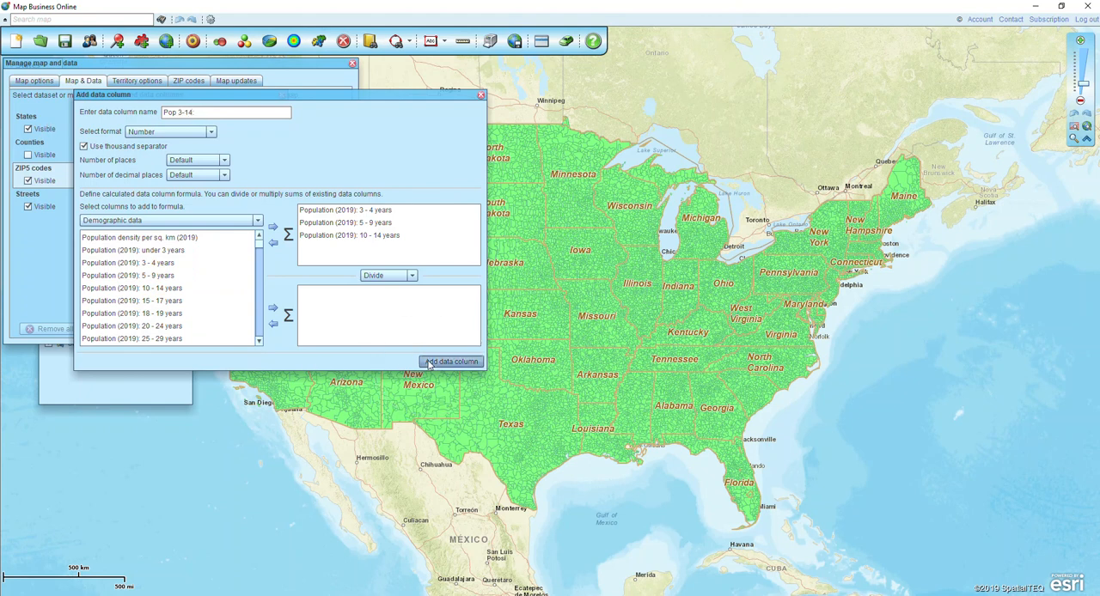
pyautogui.press('ctrl')
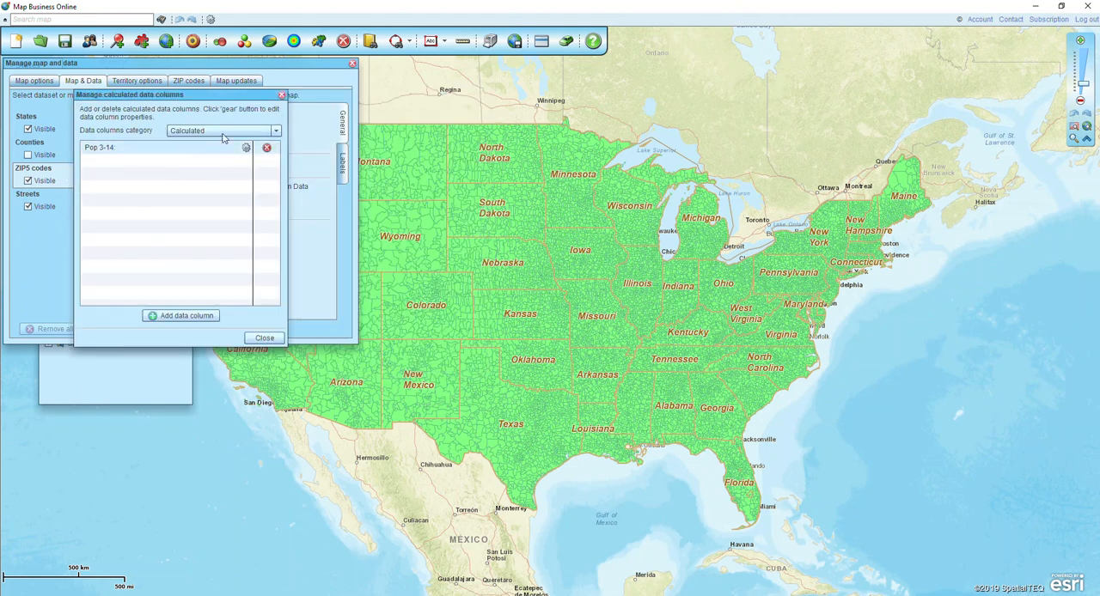
pyautogui.click(283, 96)
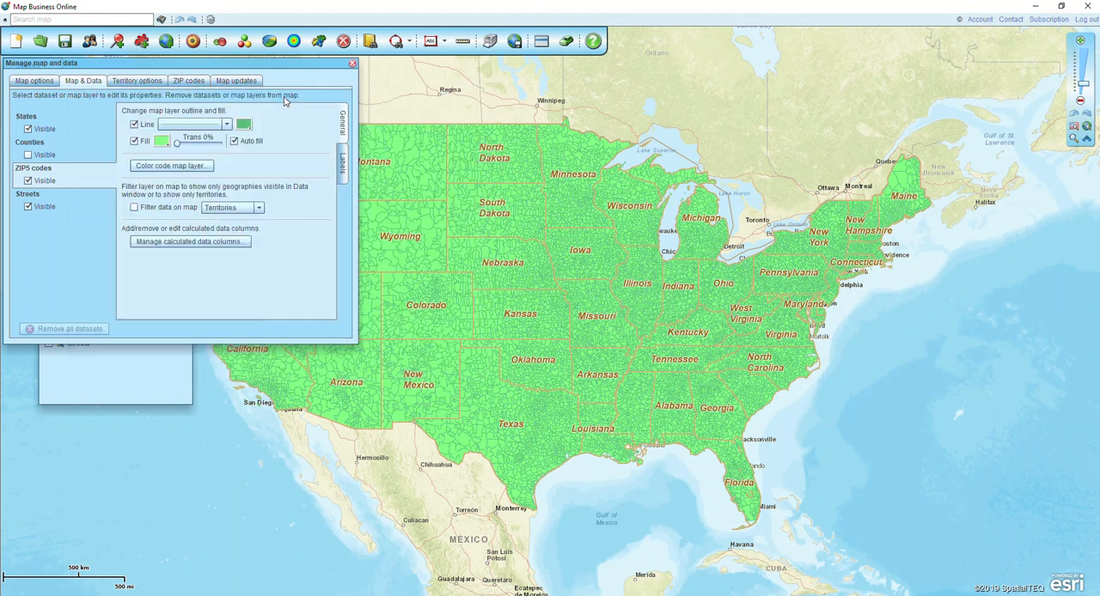
# Set line #1 of the ZIP5 auto-labels to the calculated Pop 3-14 column with the prefix "Pop 3-14:"
pyautogui.click(342, 163)
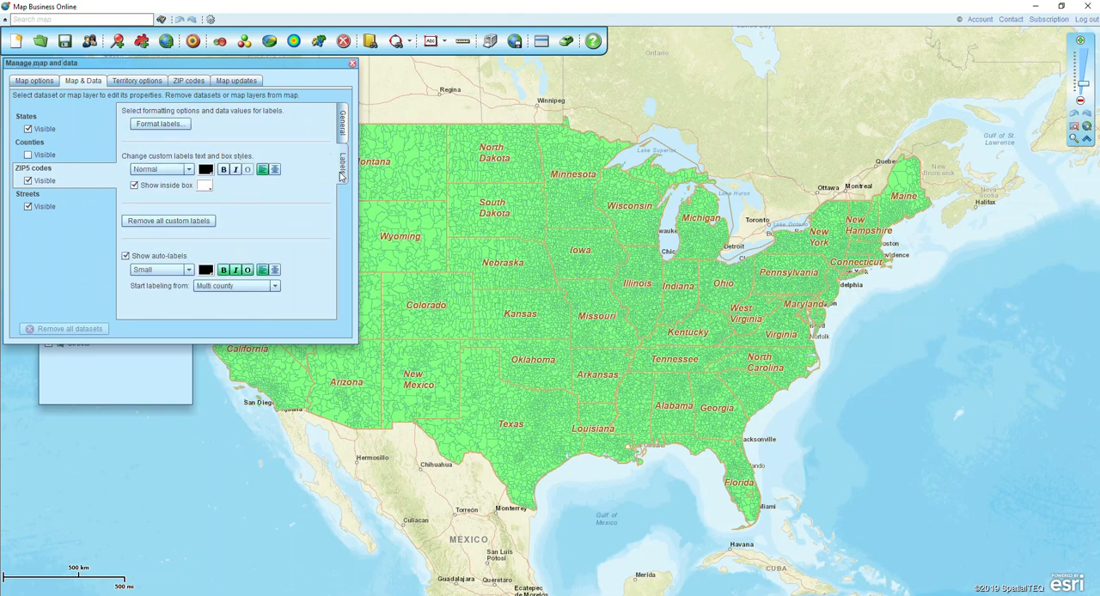
pyautogui.click(138, 124)
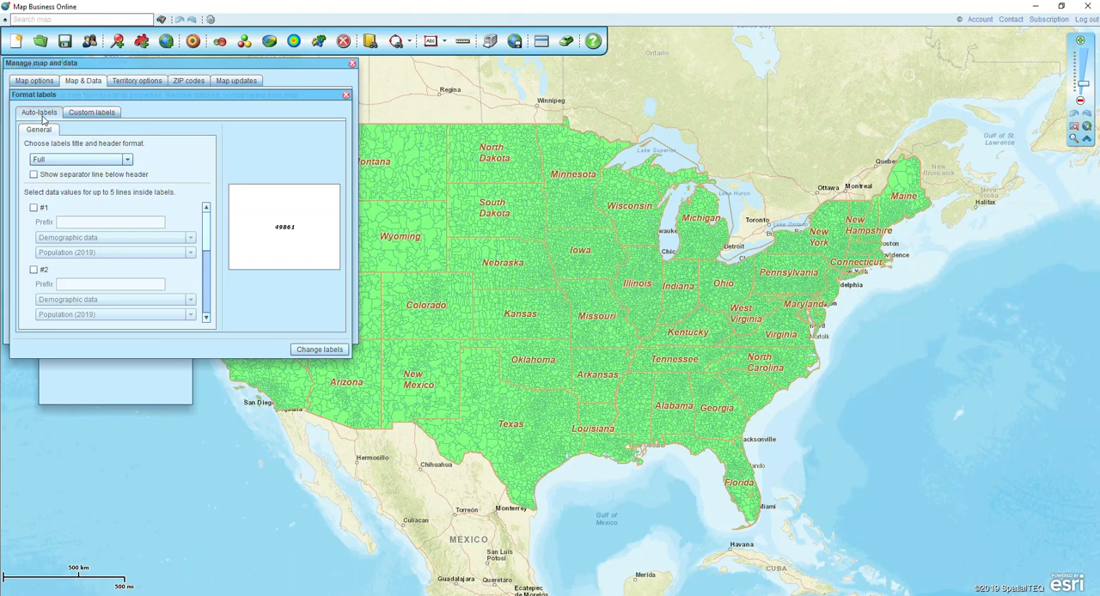
pyautogui.click(34, 208)
pyautogui.click(103, 238)
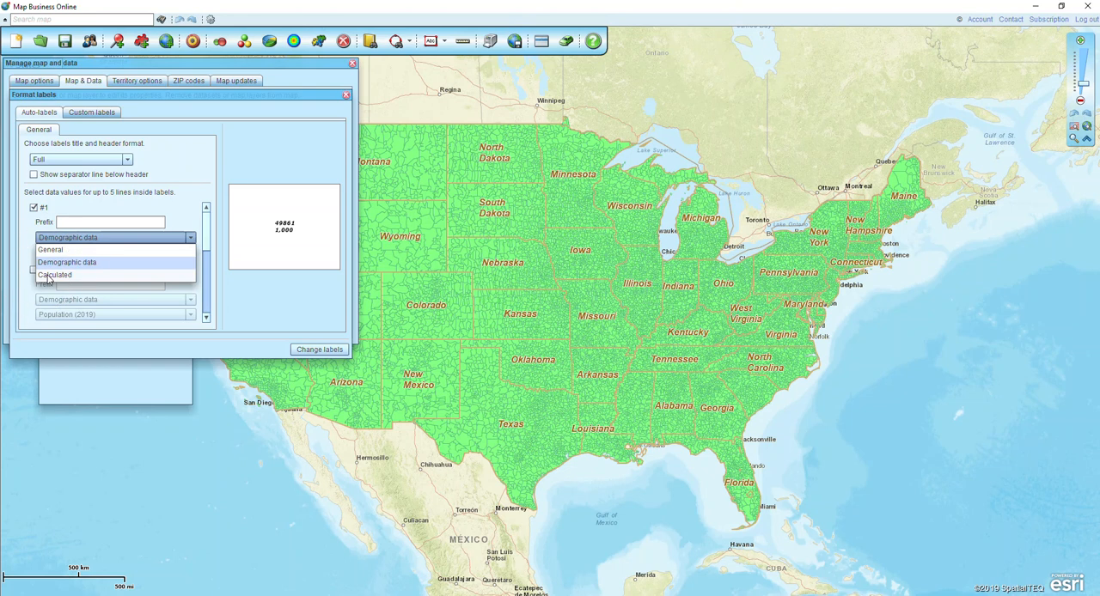
pyautogui.click(48, 275)
pyautogui.click(110, 222)
pyautogui.write('Pop ')
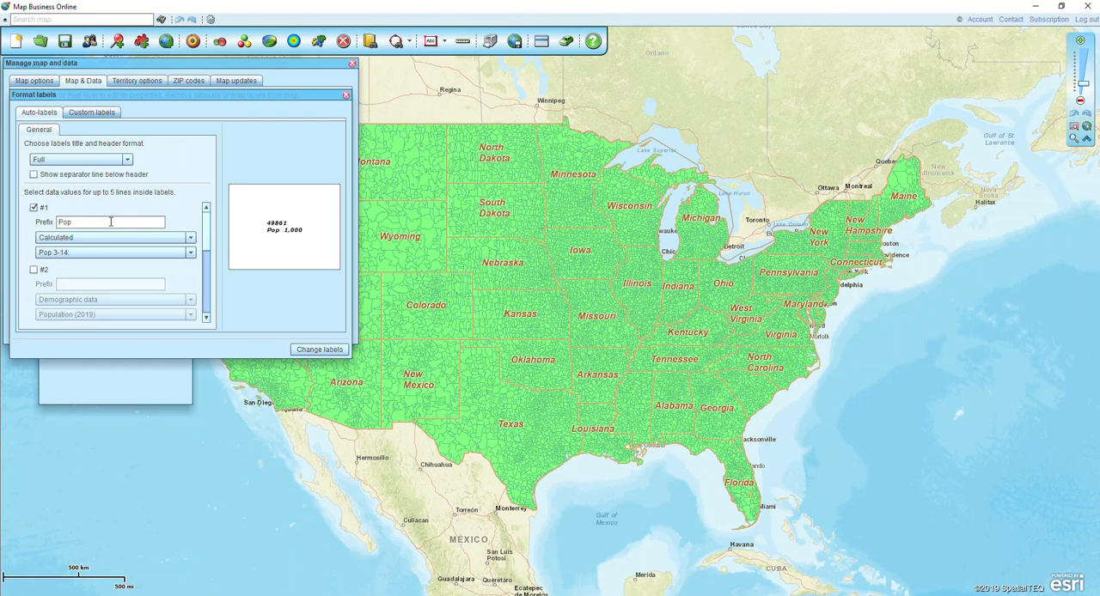
pyautogui.write('3-14:')
# Set auto-label line #2 to Median household income (2019) with the prefix "Median HH Income:", apply the labels and close the layer properties
pyautogui.click(34, 271)
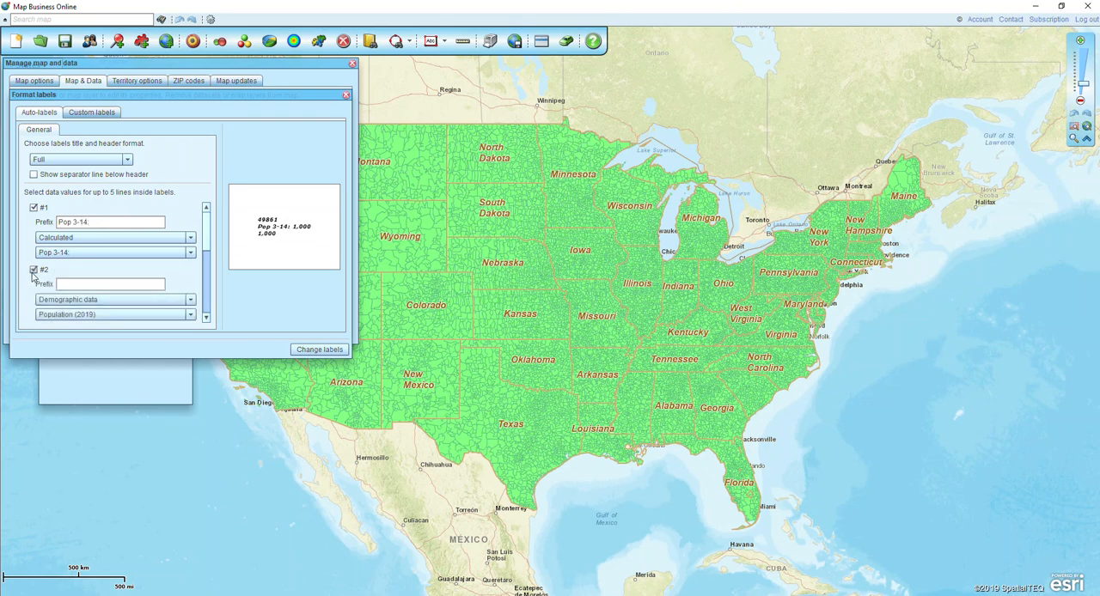
pyautogui.click(85, 317)
pyautogui.click(192, 395)
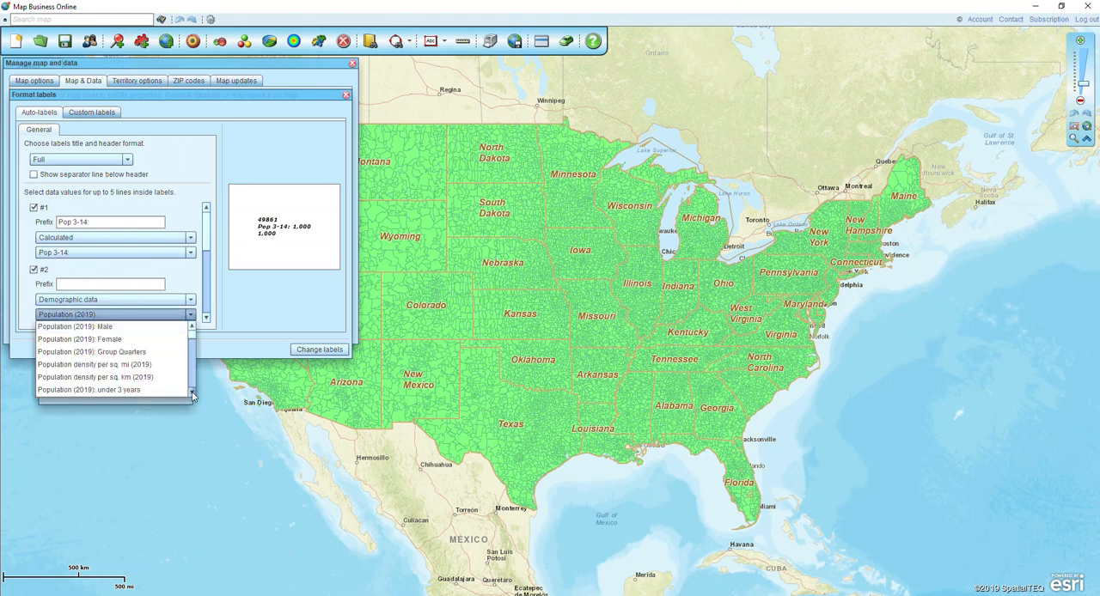
pyautogui.click(193, 395)
pyautogui.click(192, 395)
pyautogui.click(193, 396)
pyautogui.click(193, 395)
pyautogui.moveTo(193, 396); pyautogui.dragTo(192, 395)
pyautogui.click(77, 365)
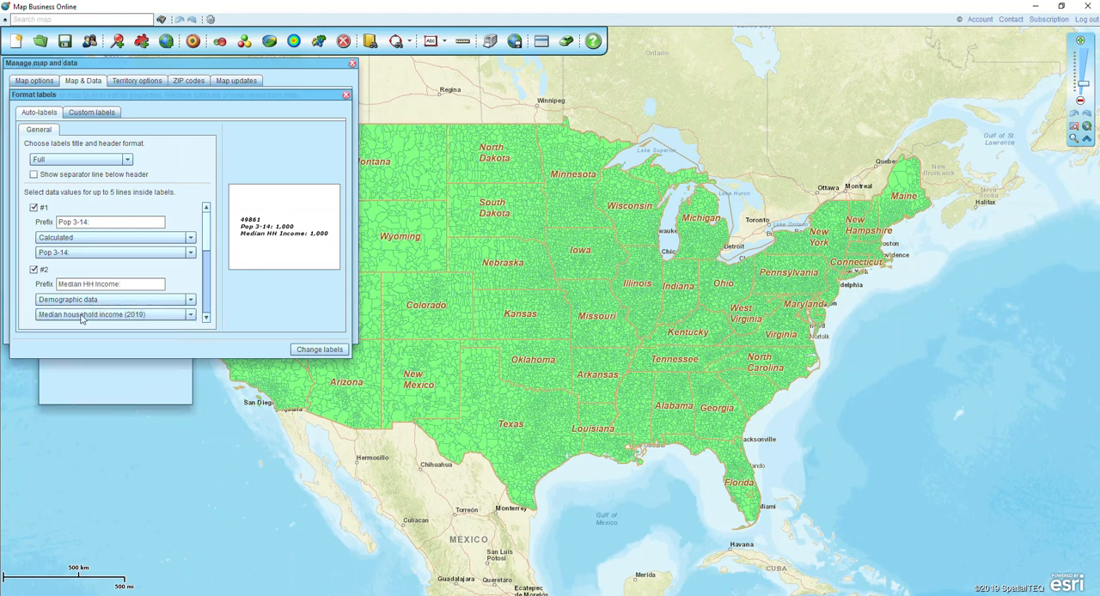
pyautogui.click(318, 350)
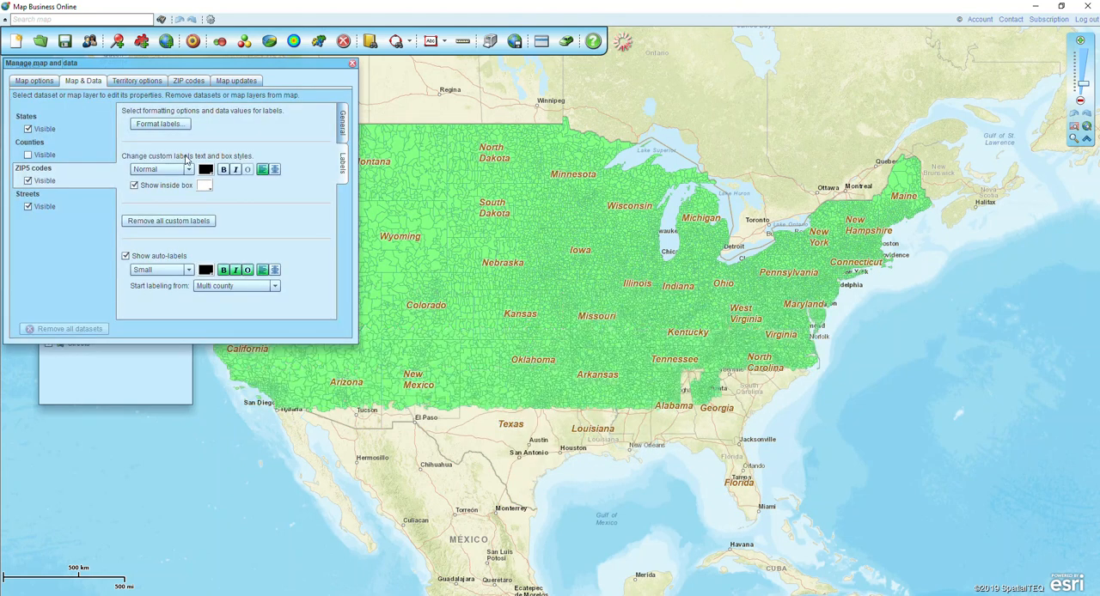
pyautogui.click(352, 64)
# Zoom the map in to the Michigan–Indiana border beside Lake Michigan to view the ZIP code labels
pyautogui.click(1073, 138)
pyautogui.moveTo(656, 243); pyautogui.dragTo(693, 274)
pyautogui.moveTo(444, 263); pyautogui.dragTo(613, 362)
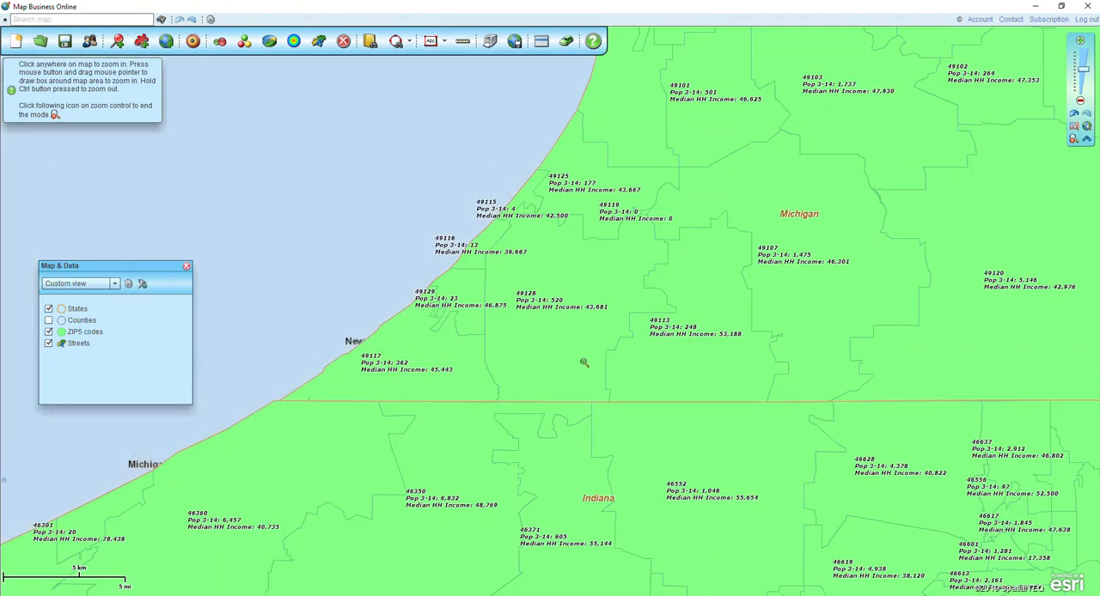
pyautogui.click(1072, 143)
# Set the ZIP5 codes auto-labels to Normal size and turn off their italic style
pyautogui.click(165, 332)
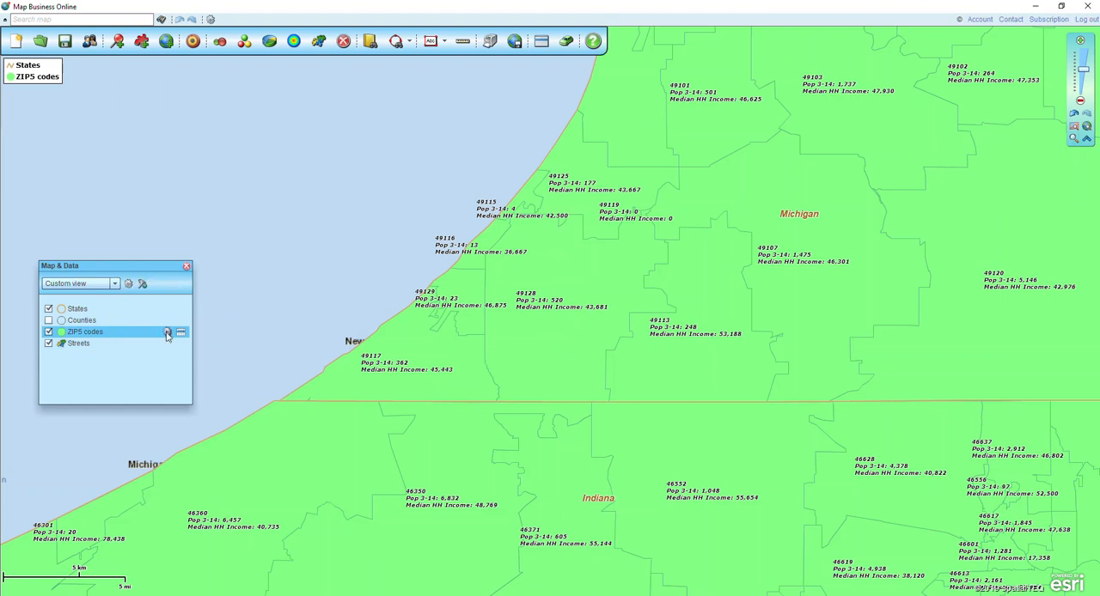
pyautogui.click(155, 270)
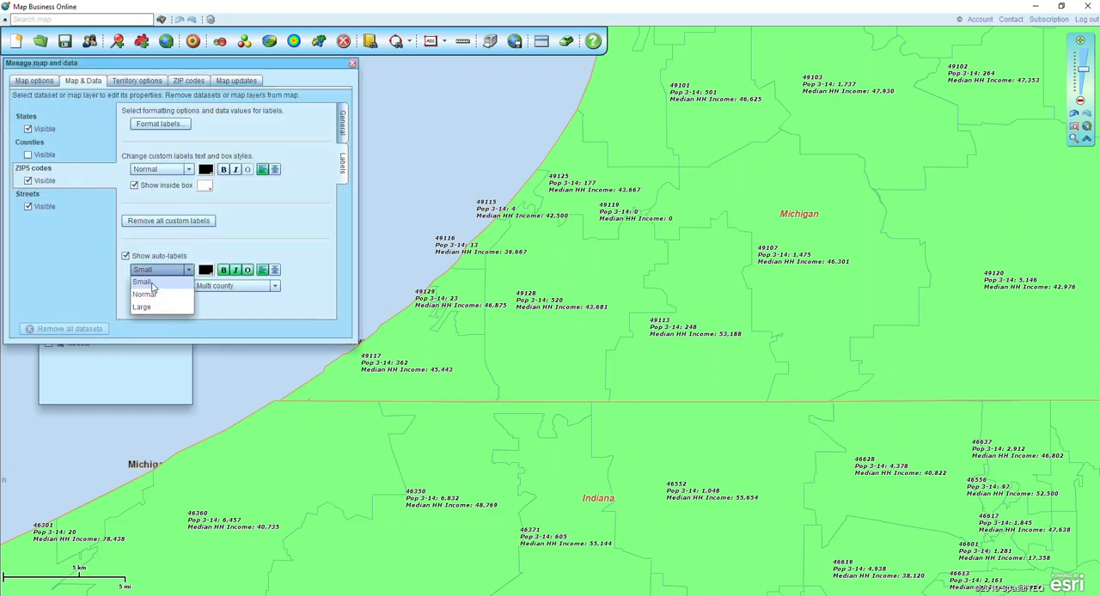
pyautogui.click(151, 294)
pyautogui.click(236, 272)
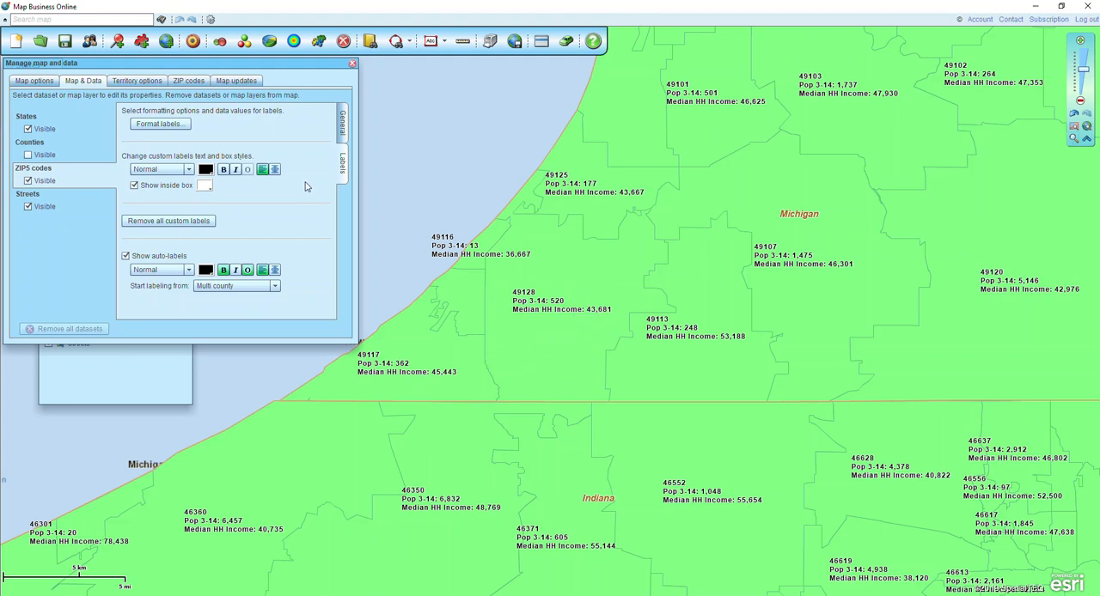
# Set the ZIP5 codes layer's fill transparency to about 50% and close the layer properties
pyautogui.click(343, 128)
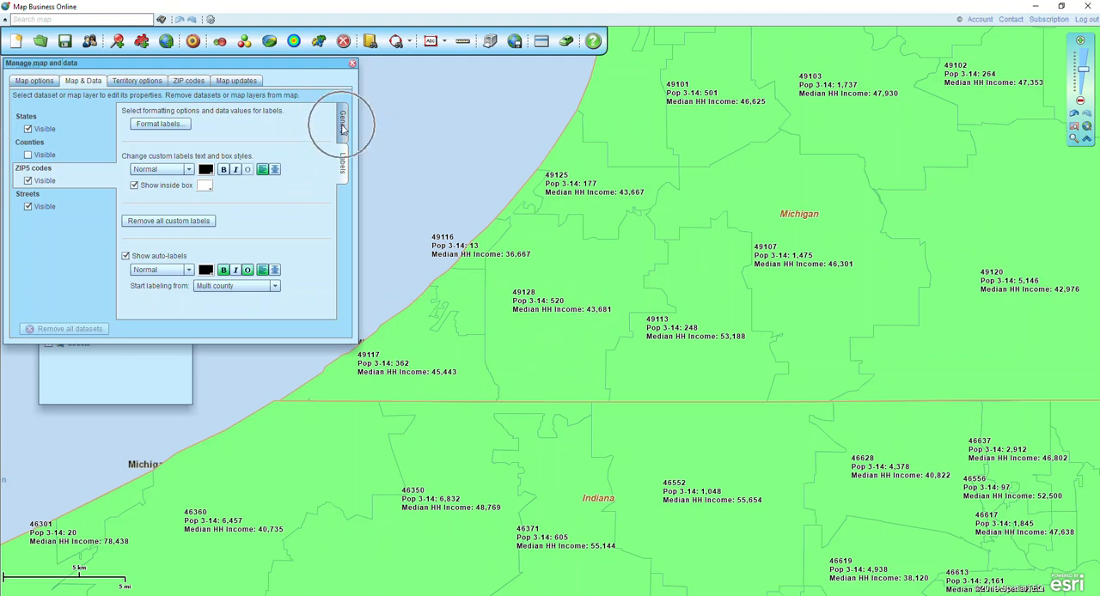
pyautogui.click(343, 129)
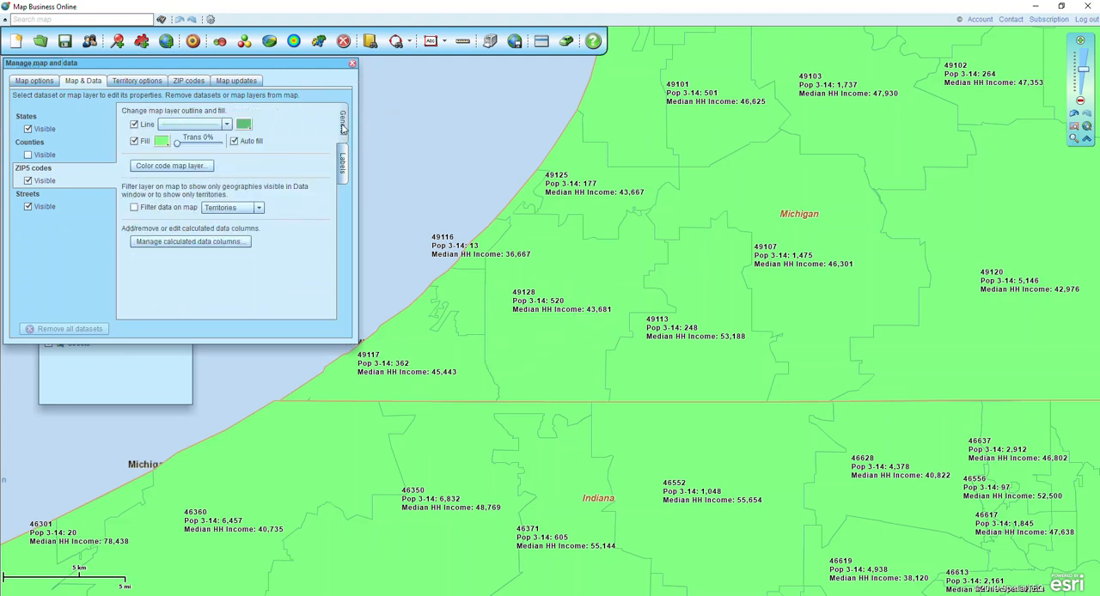
pyautogui.moveTo(194, 144)
pyautogui.moveTo(194, 145); pyautogui.dragTo(200, 146)
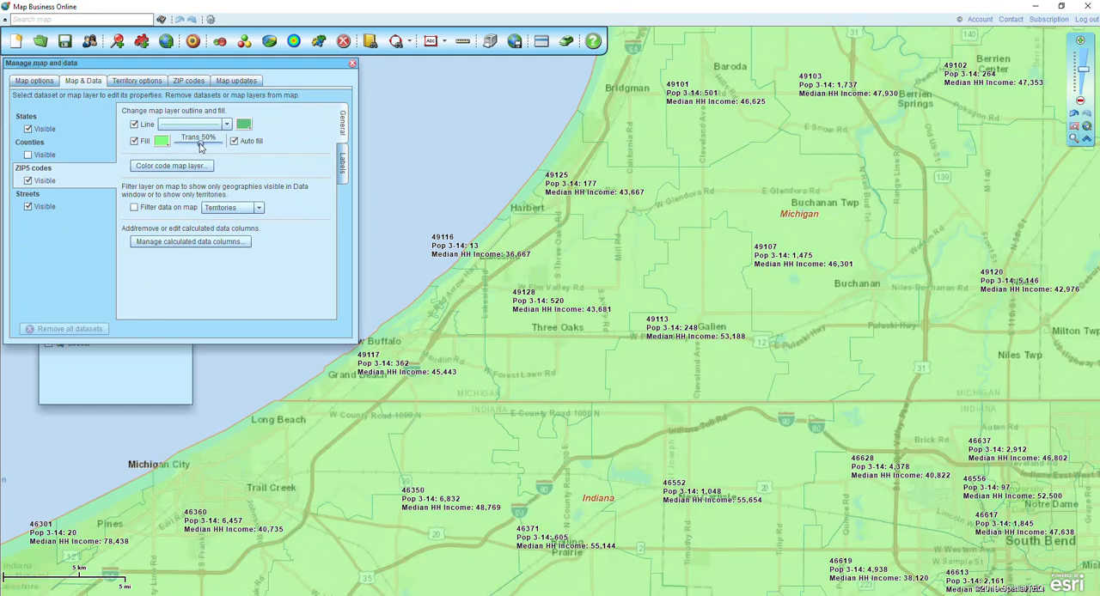
pyautogui.moveTo(200, 146)
pyautogui.mouseDown()
pyautogui.moveTo(219, 151)
pyautogui.moveTo(197, 152)
pyautogui.mouseUp()
pyautogui.click(352, 64)
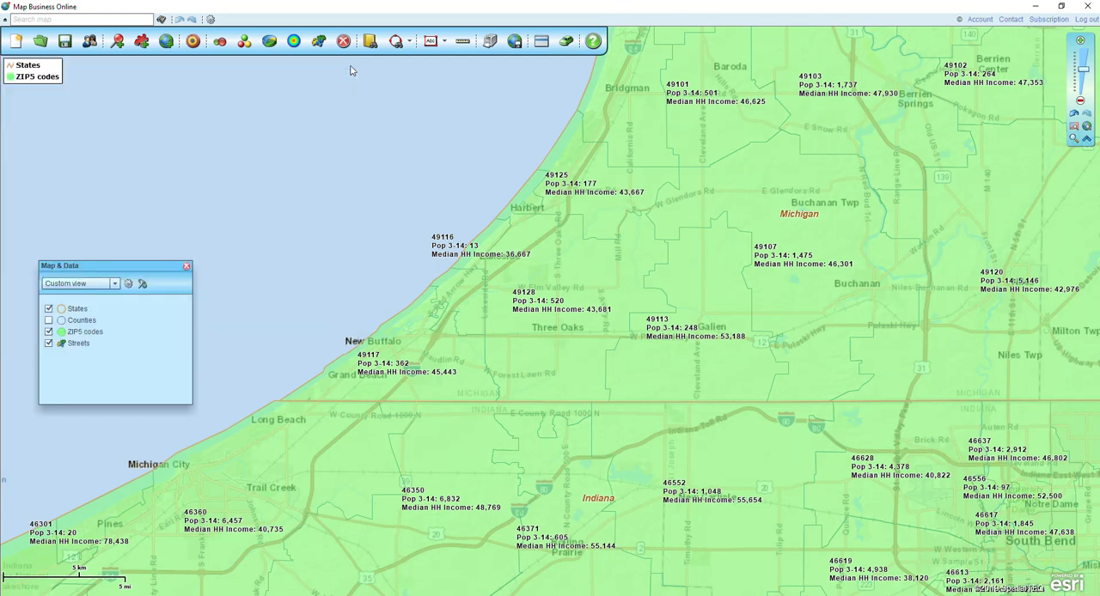
# Show the whole United States on the map and open the ZIP5 codes data table, enlarged to show more rows
pyautogui.click(1073, 127)
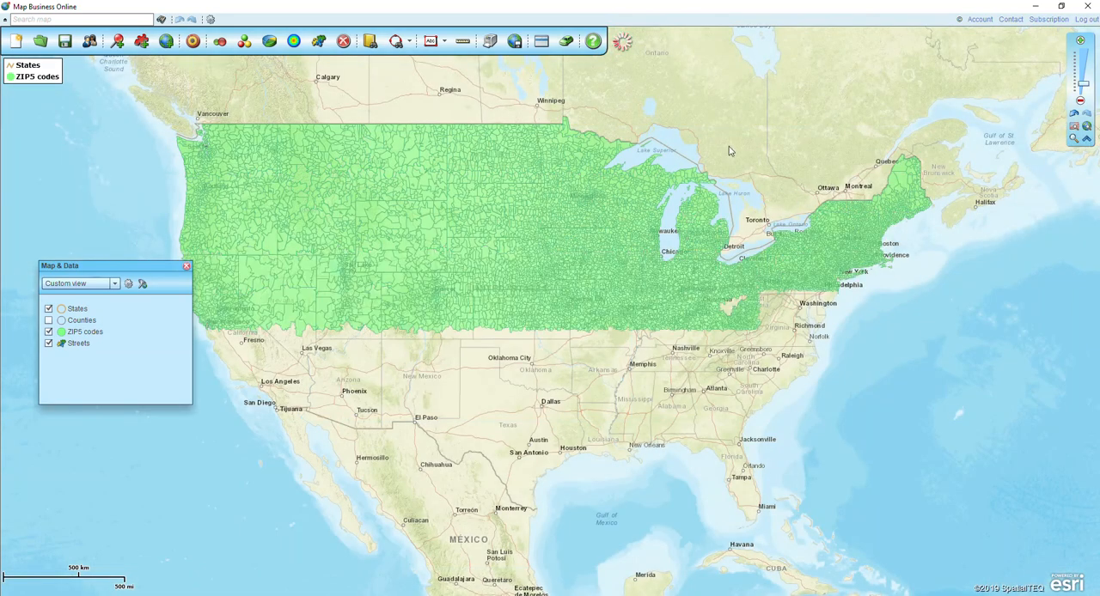
pyautogui.click(541, 43)
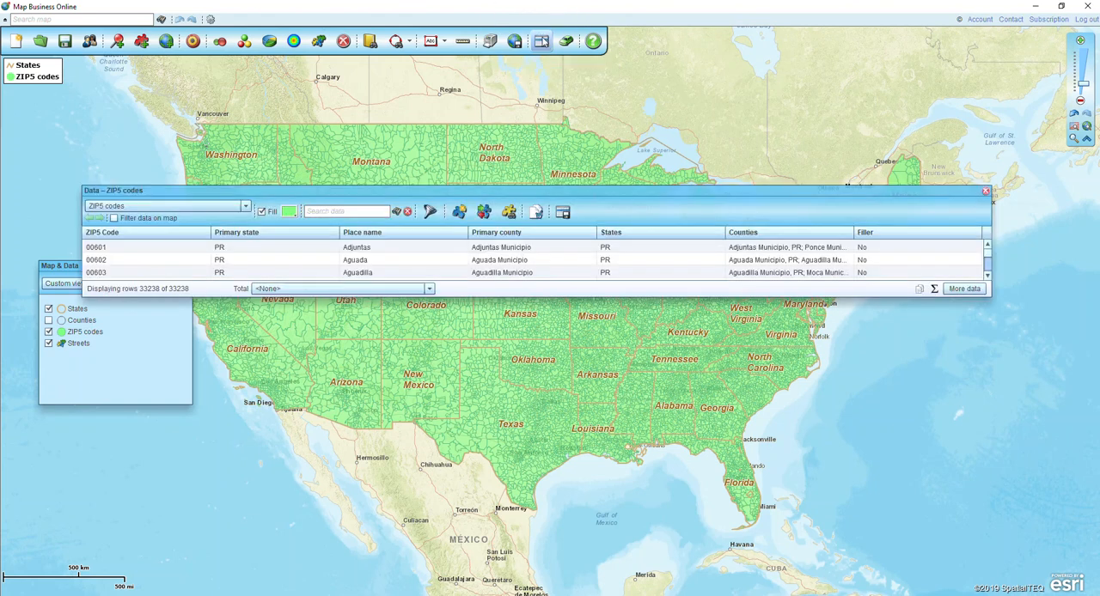
pyautogui.moveTo(990, 296); pyautogui.dragTo(1006, 468)
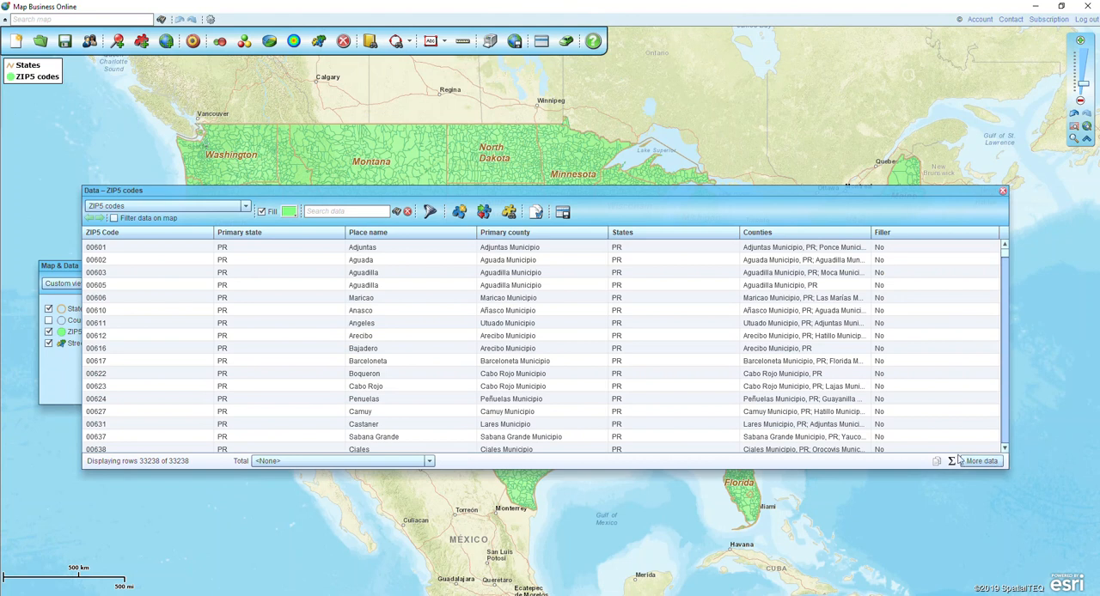
# Remove the States, Counties and Filler columns from the columns shown in the ZIP5 codes data table
pyautogui.click(998, 465)
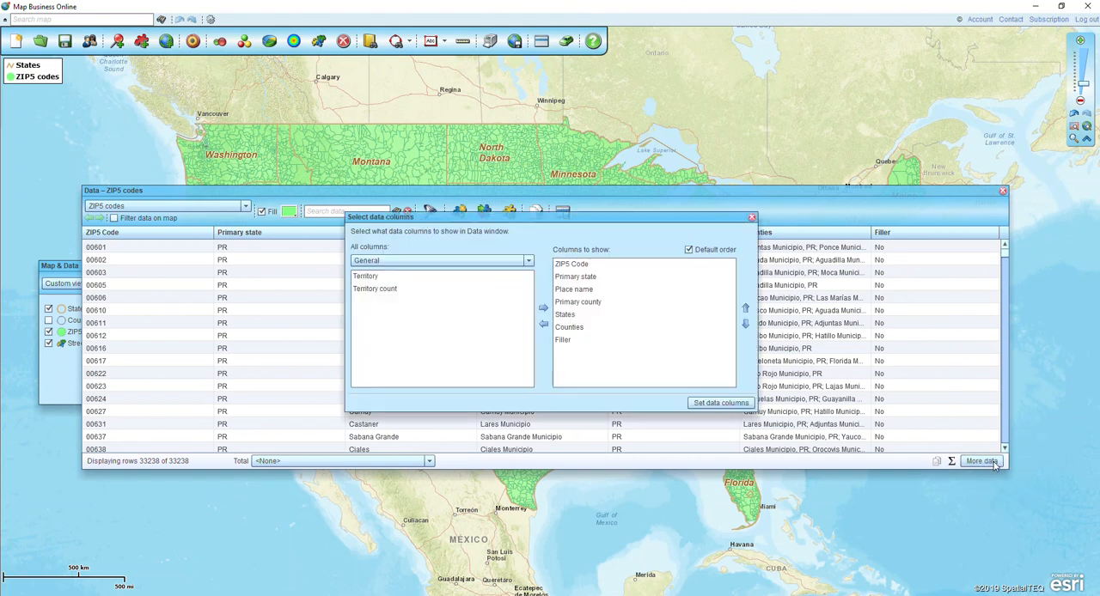
pyautogui.click(566, 343)
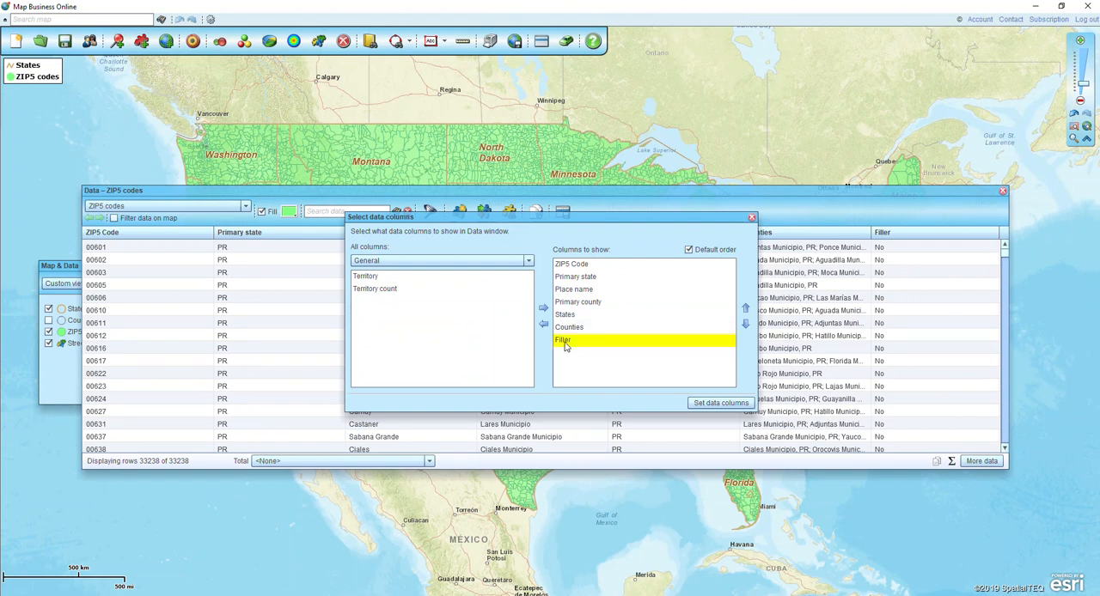
pyautogui.hotkey('shift', 'Up')
pyautogui.hotkey('shift', 'Up')
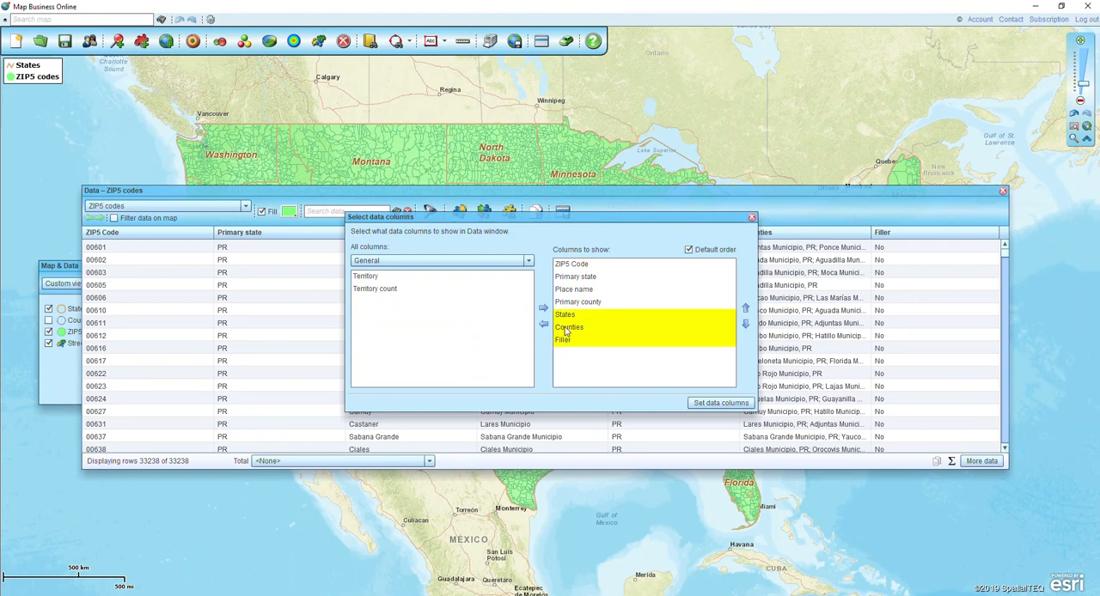
pyautogui.click(543, 324)
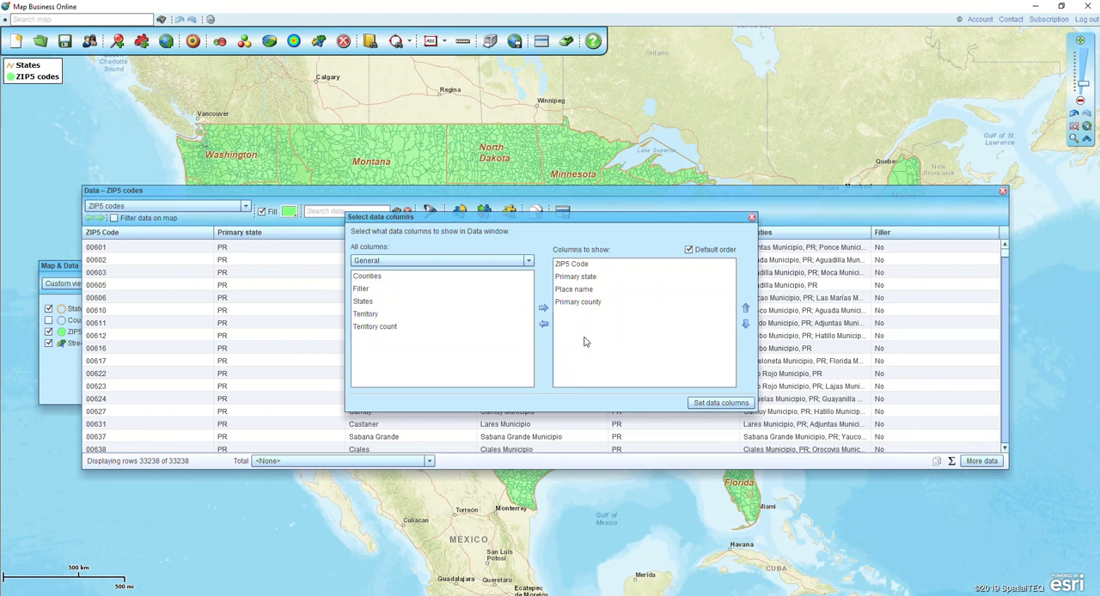
# Add the calculated Pop 3-14 column to the shown columns and place it directly after ZIP5 Code
pyautogui.click(400, 262)
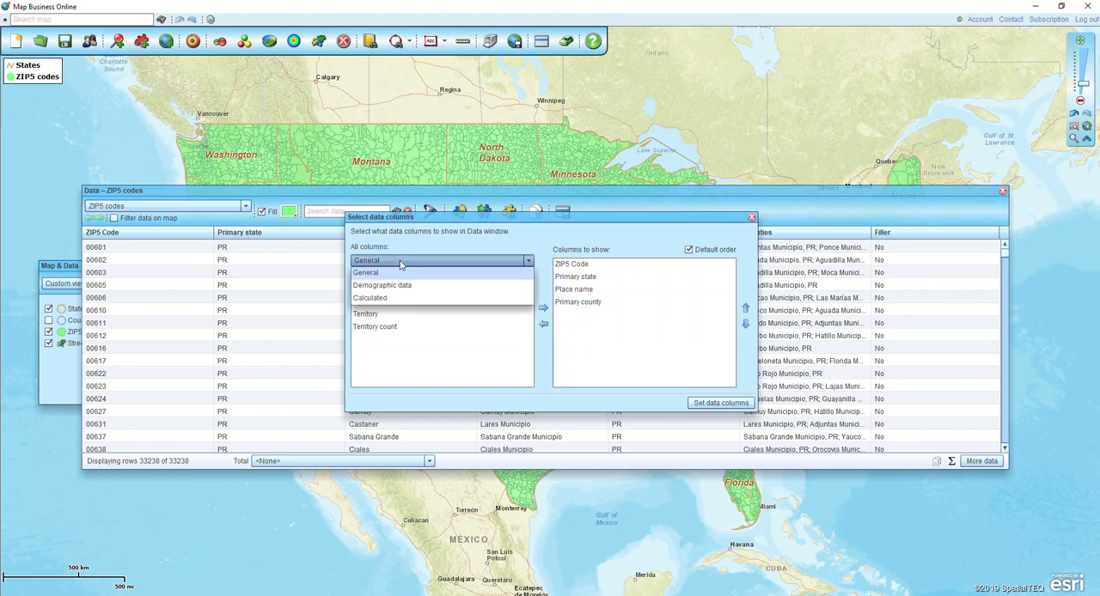
pyautogui.click(379, 297)
pyautogui.click(377, 279)
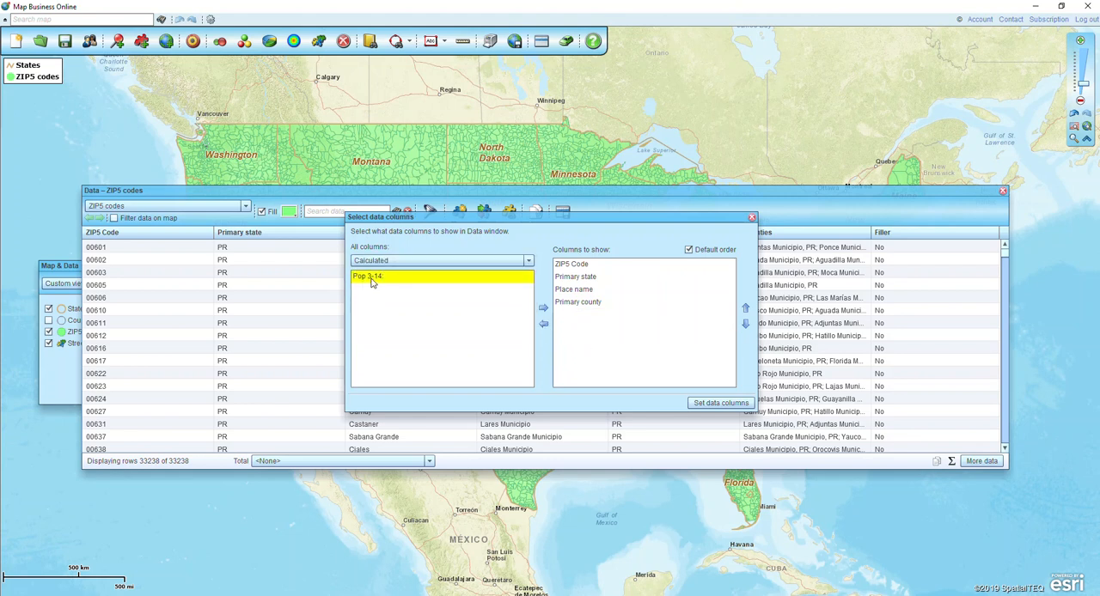
pyautogui.click(542, 306)
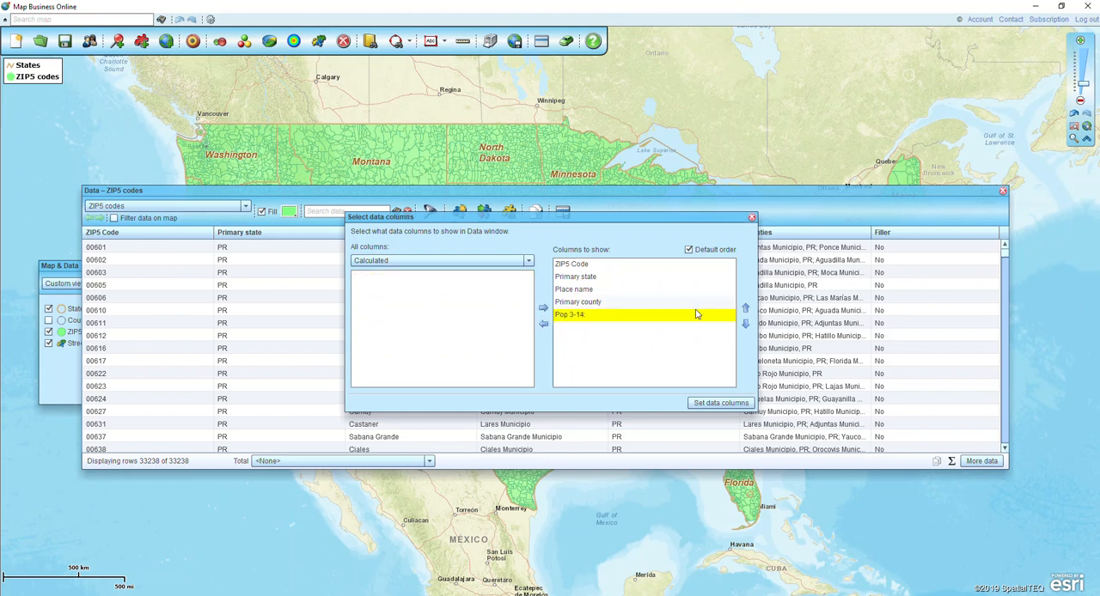
pyautogui.click(745, 309)
pyautogui.click(745, 308)
pyautogui.click(745, 308)
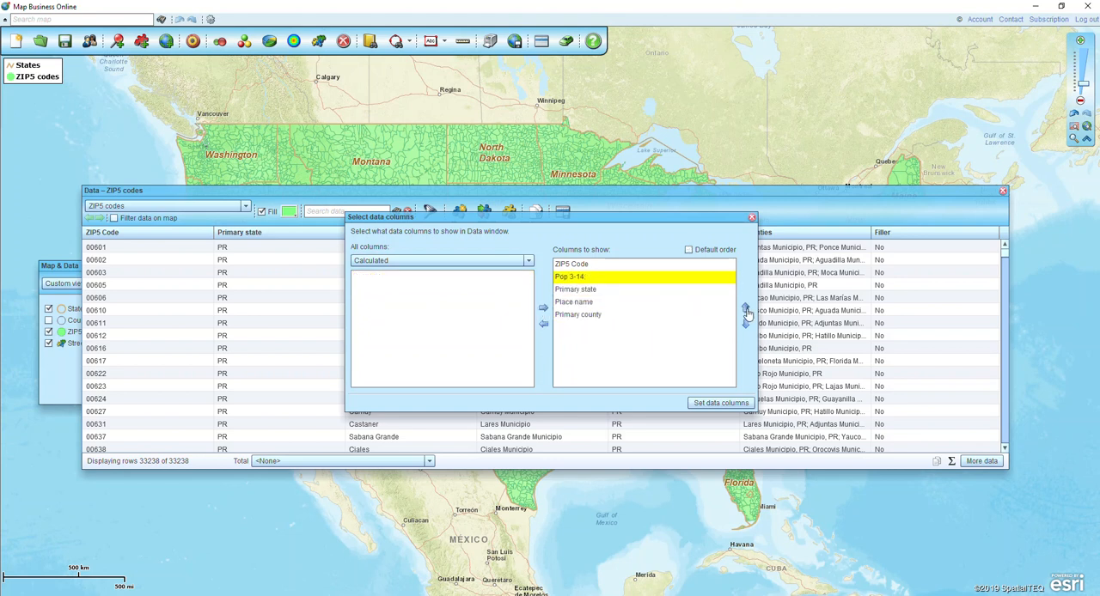
# Add the demographic column Median household income (2019) directly after Pop 3-14 and apply the column selection
pyautogui.click(491, 263)
pyautogui.click(387, 285)
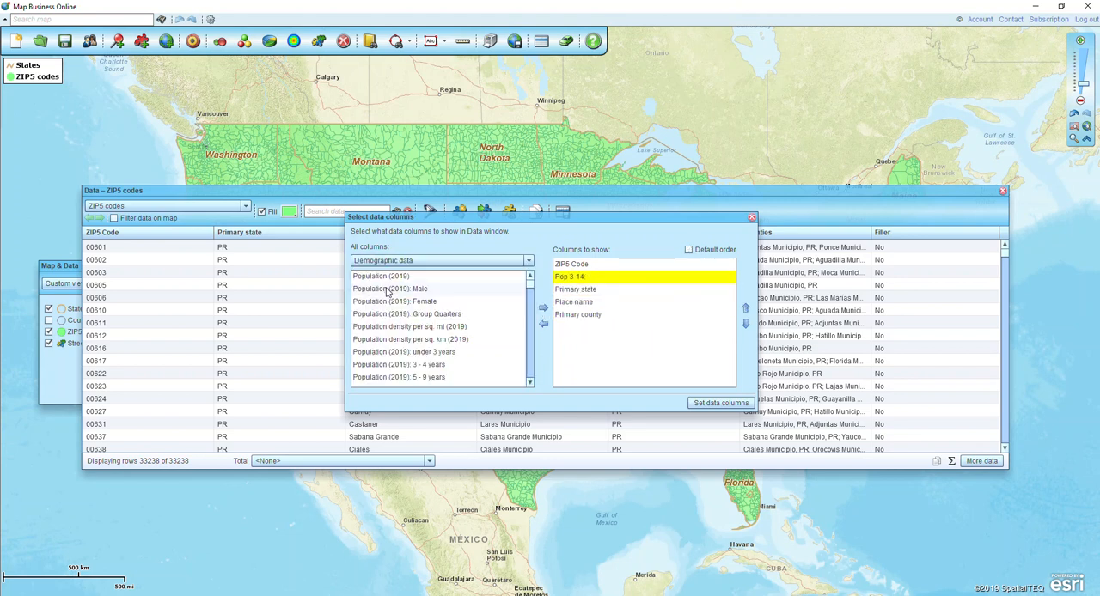
pyautogui.click(530, 383)
pyautogui.click(530, 384)
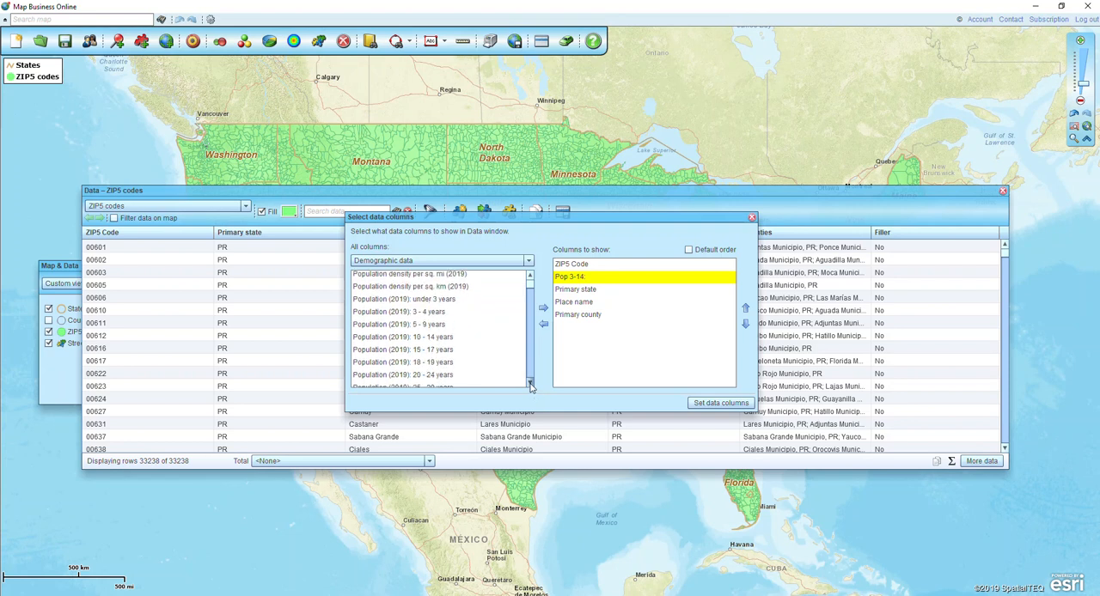
pyautogui.click(530, 383)
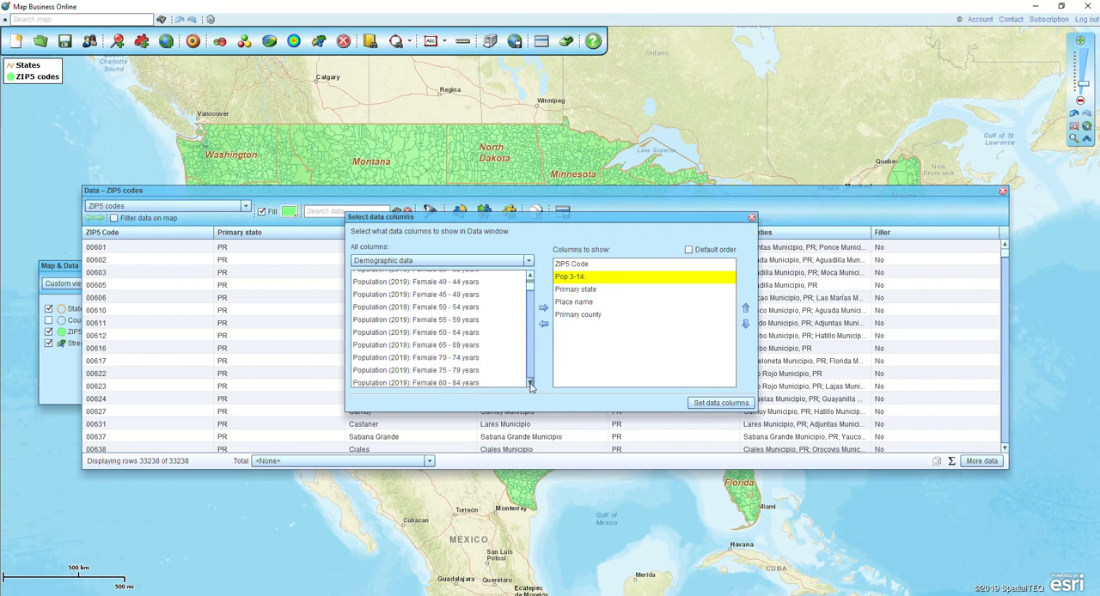
pyautogui.click(413, 292)
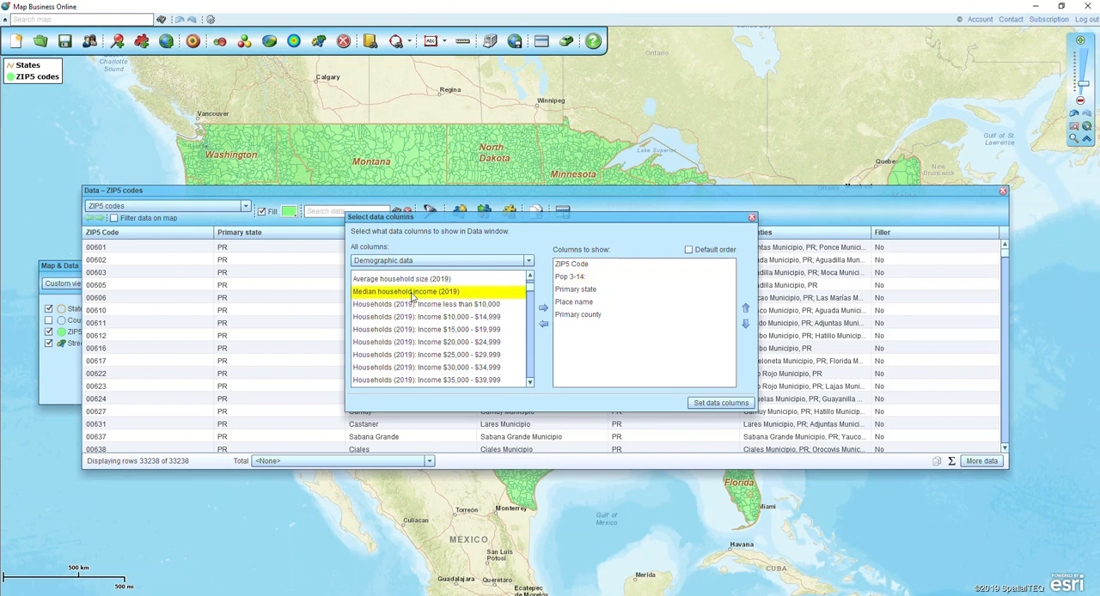
pyautogui.click(543, 308)
pyautogui.click(745, 308)
pyautogui.click(745, 307)
pyautogui.click(745, 308)
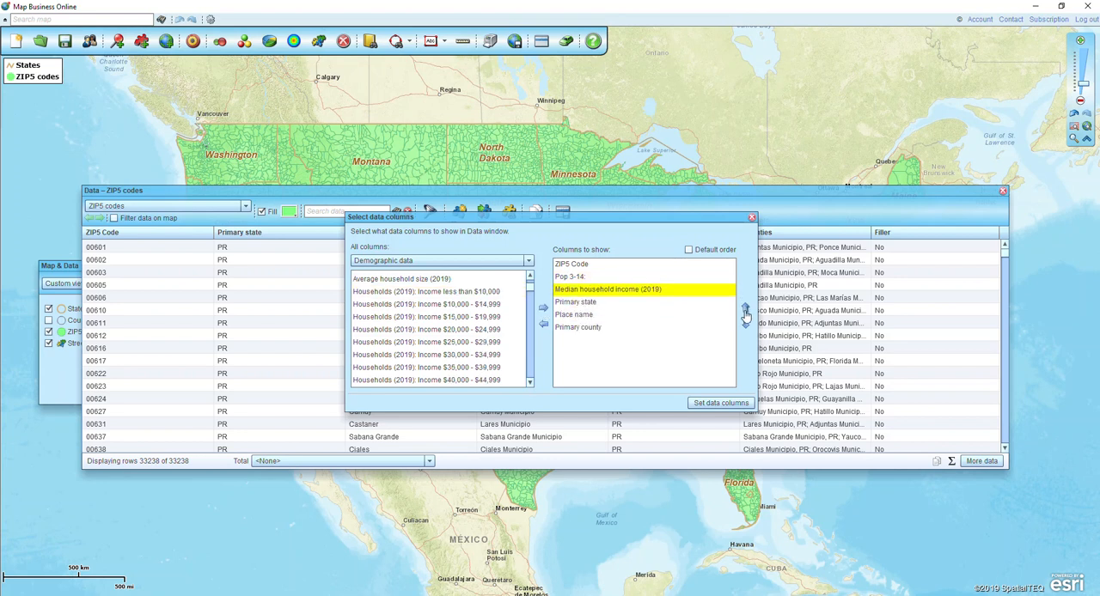
pyautogui.click(720, 403)
pyautogui.press('ctrl')
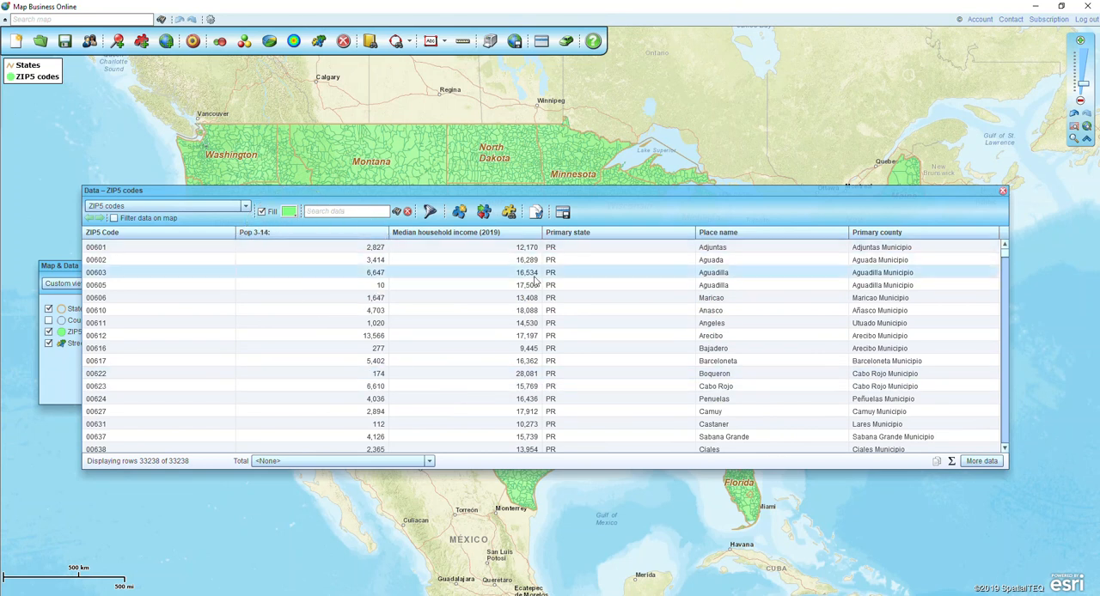
pyautogui.press('ctrl')
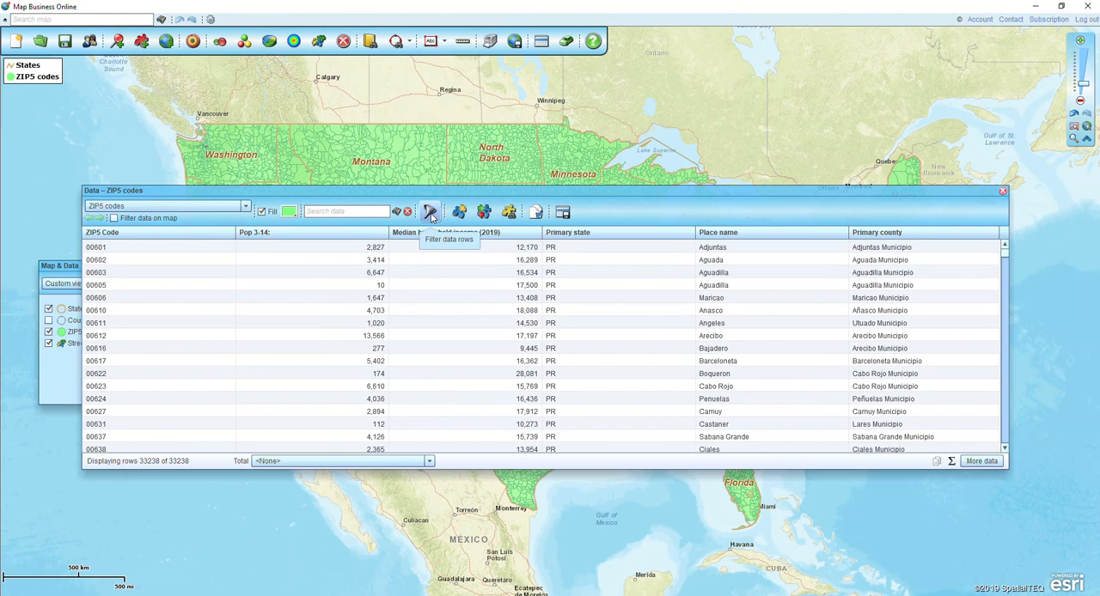
pyautogui.press('ctrl')
pyautogui.press('ctrl')
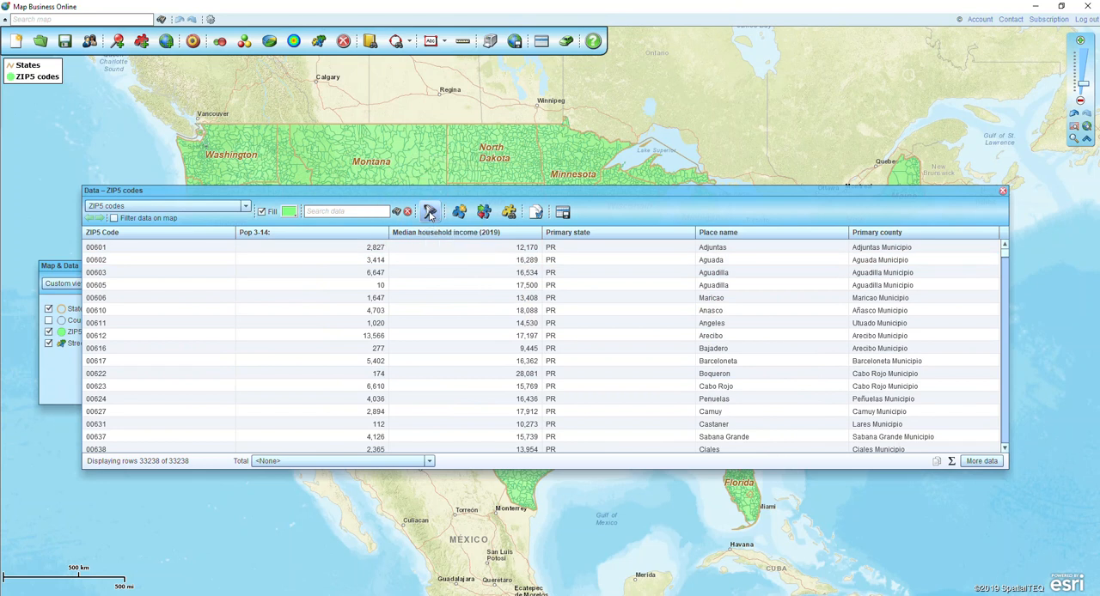
# Filter the ZIP5 codes data rows to Median household income (2019) >= 75000
pyautogui.click(429, 214)
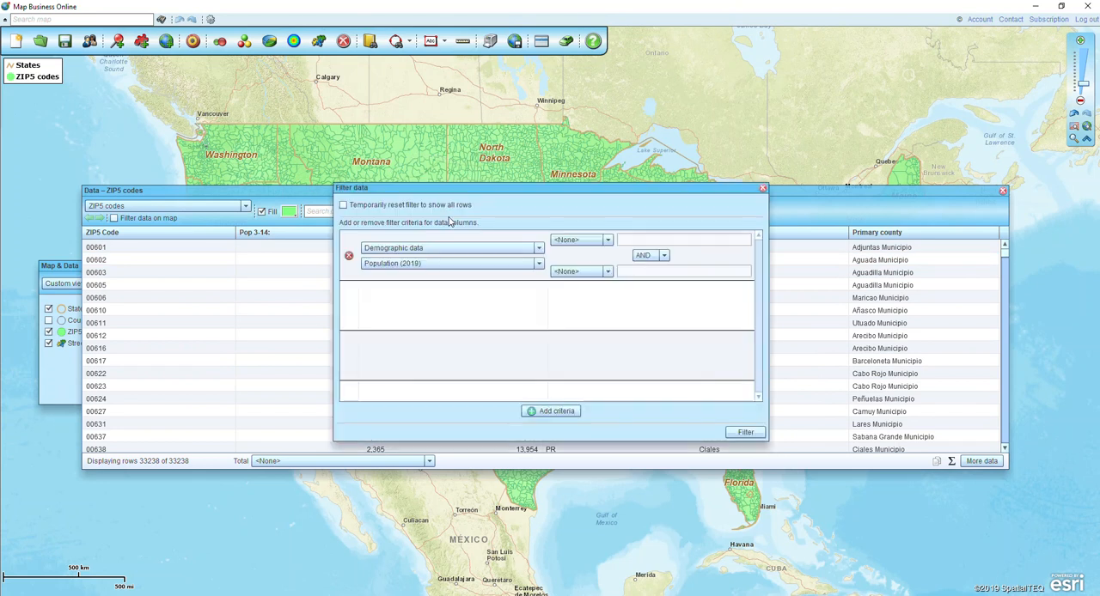
pyautogui.click(426, 264)
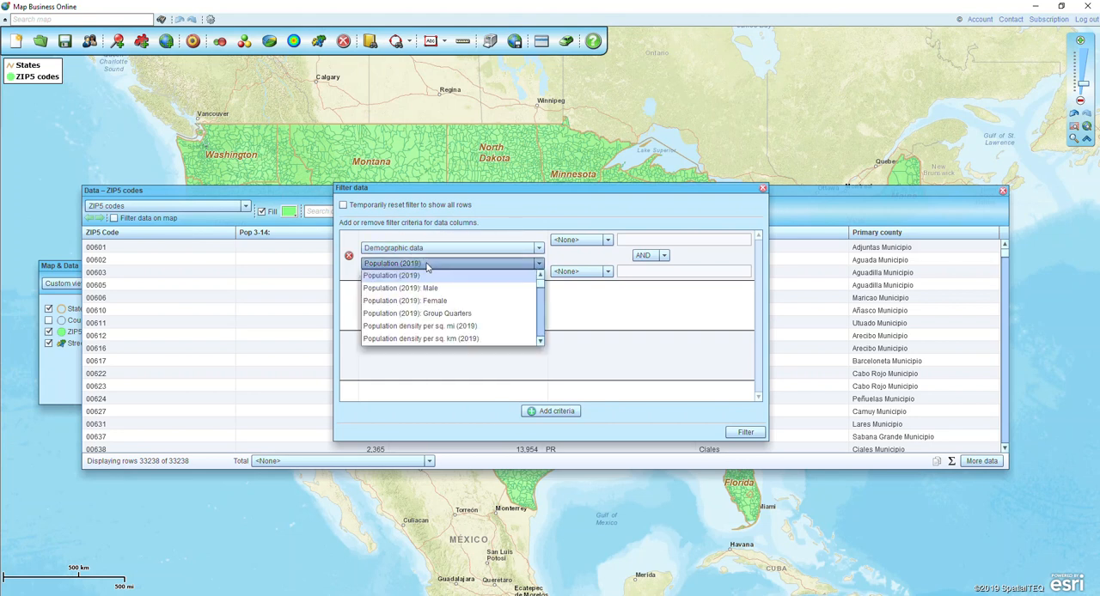
pyautogui.click(541, 342)
pyautogui.click(542, 342)
pyautogui.moveTo(541, 342); pyautogui.dragTo(542, 343)
pyautogui.click(540, 276)
pyautogui.click(539, 276)
pyautogui.click(539, 276)
pyautogui.click(375, 307)
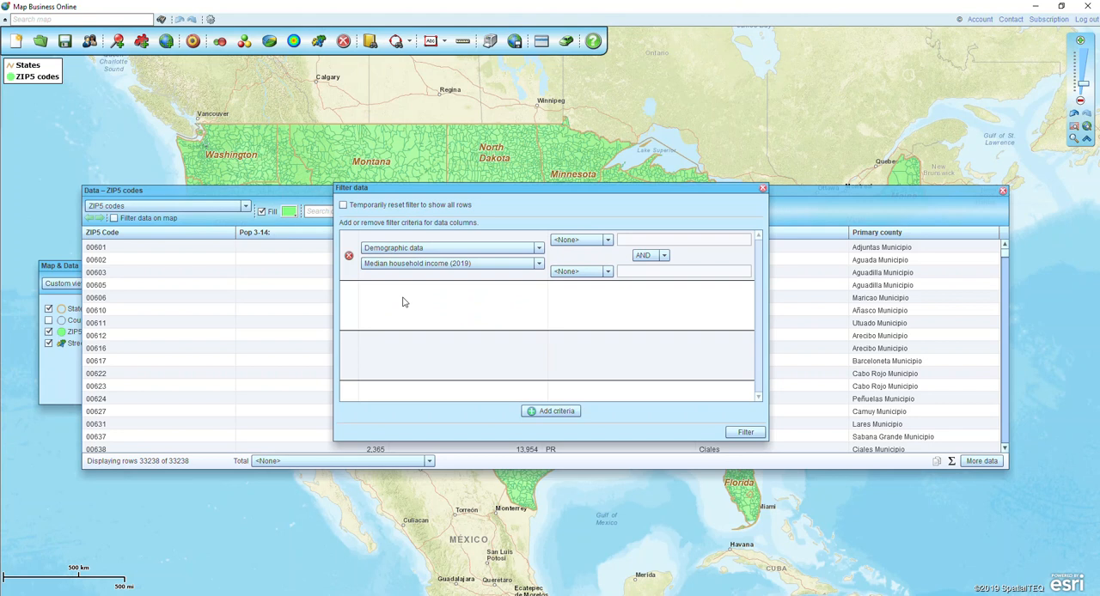
pyautogui.click(577, 241)
pyautogui.click(571, 302)
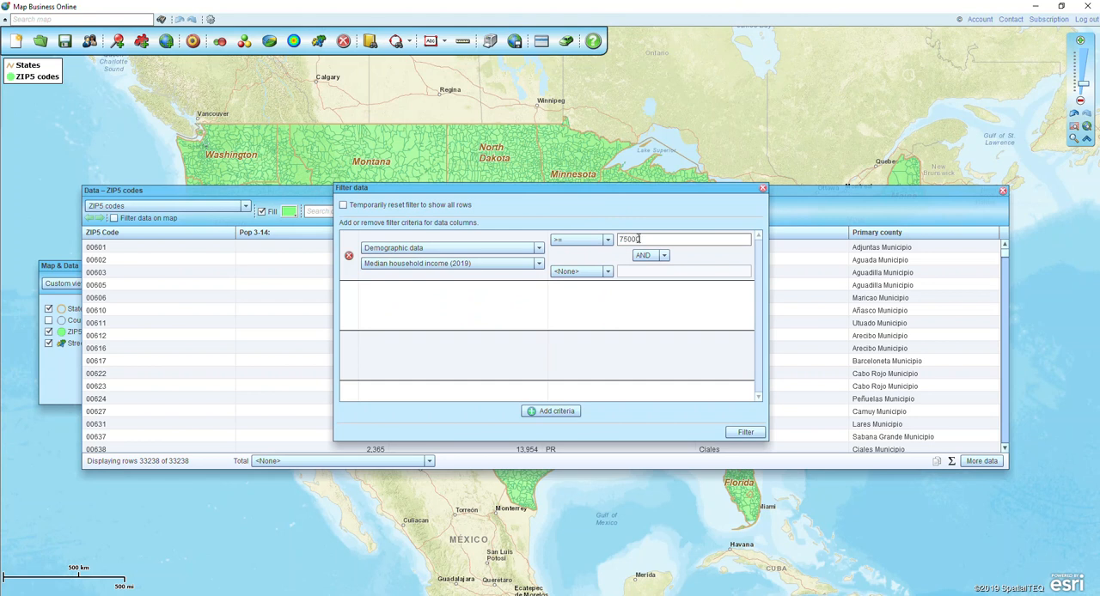
pyautogui.click(747, 434)
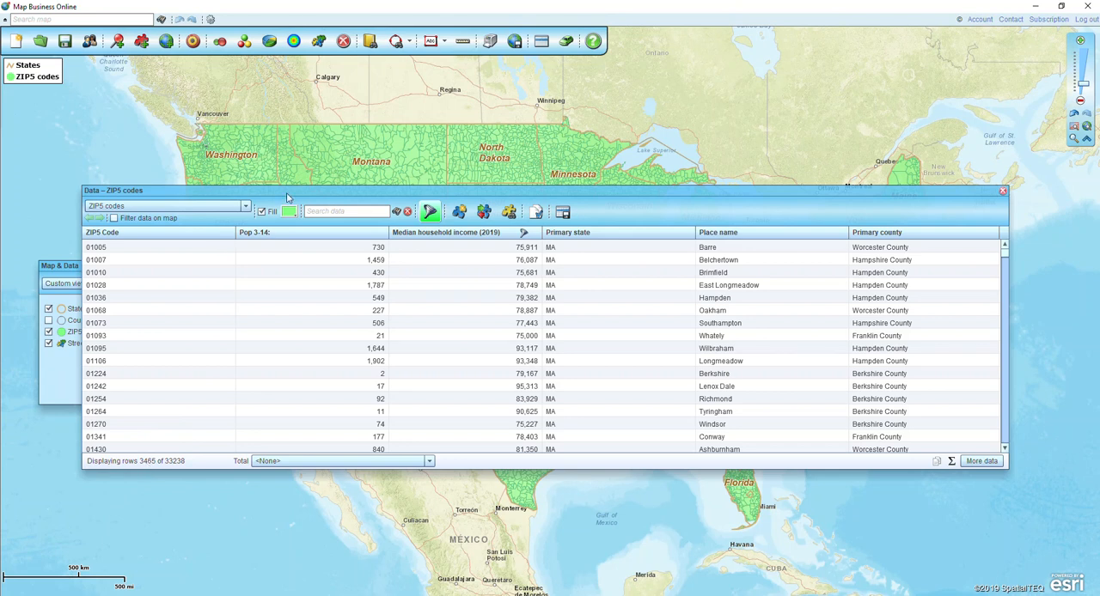
# Apply the data filter to the map and move the data table down to uncover the filtered ZIP codes
pyautogui.moveTo(289, 184); pyautogui.dragTo(275, 359)
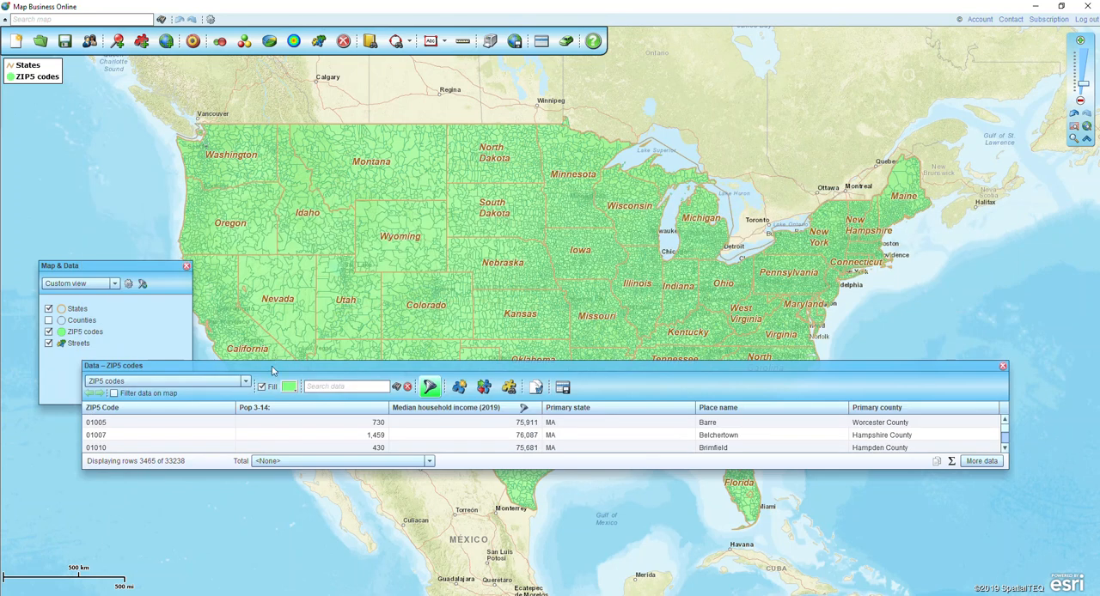
pyautogui.click(115, 394)
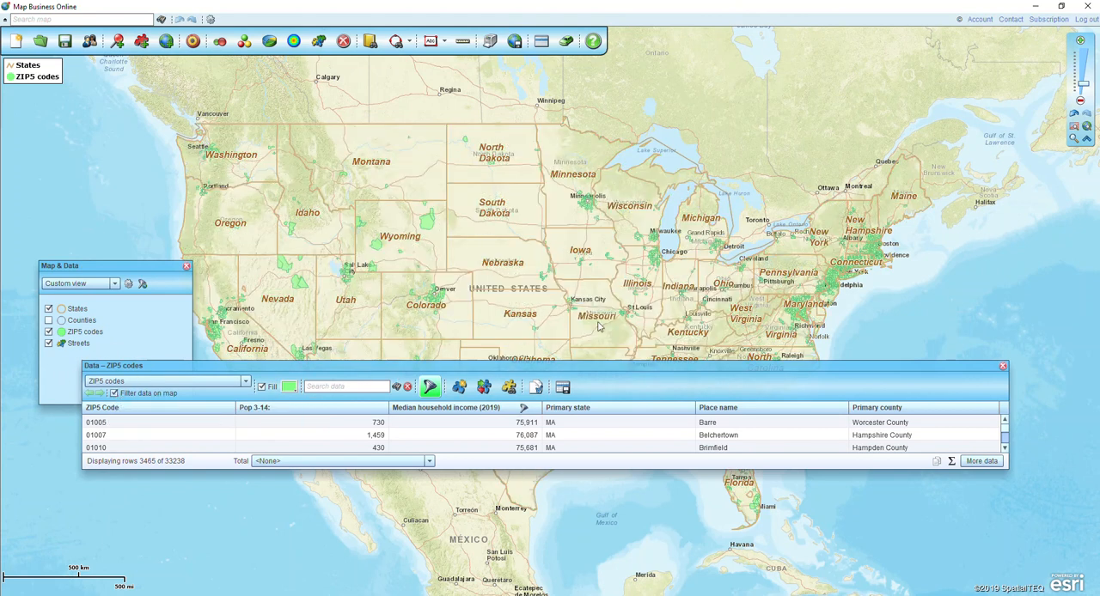
pyautogui.moveTo(886, 331); pyautogui.dragTo(862, 280)
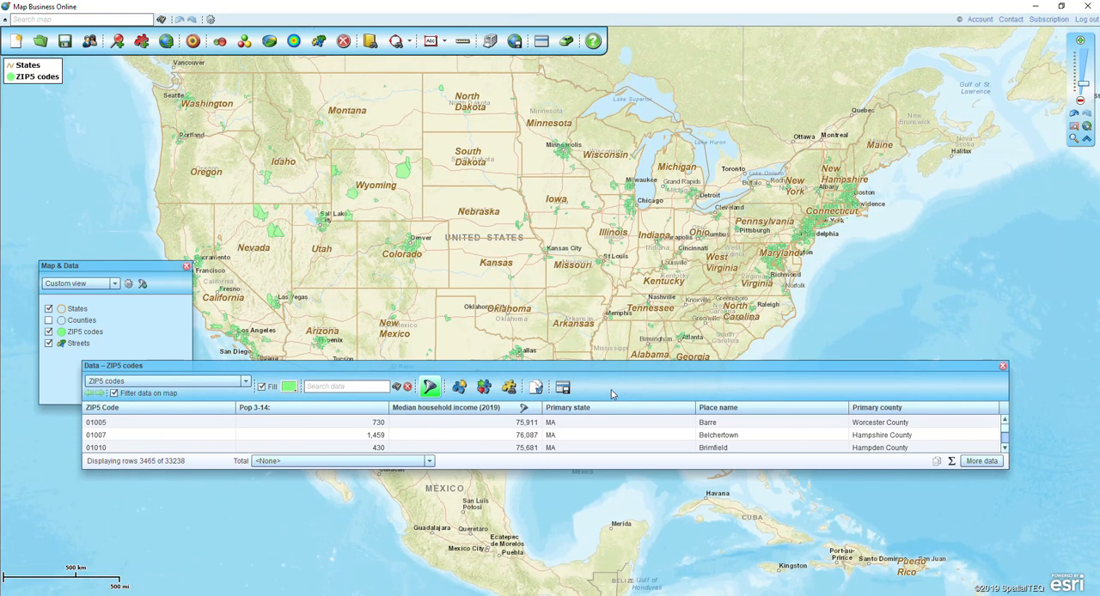
pyautogui.moveTo(604, 367); pyautogui.dragTo(678, 438)
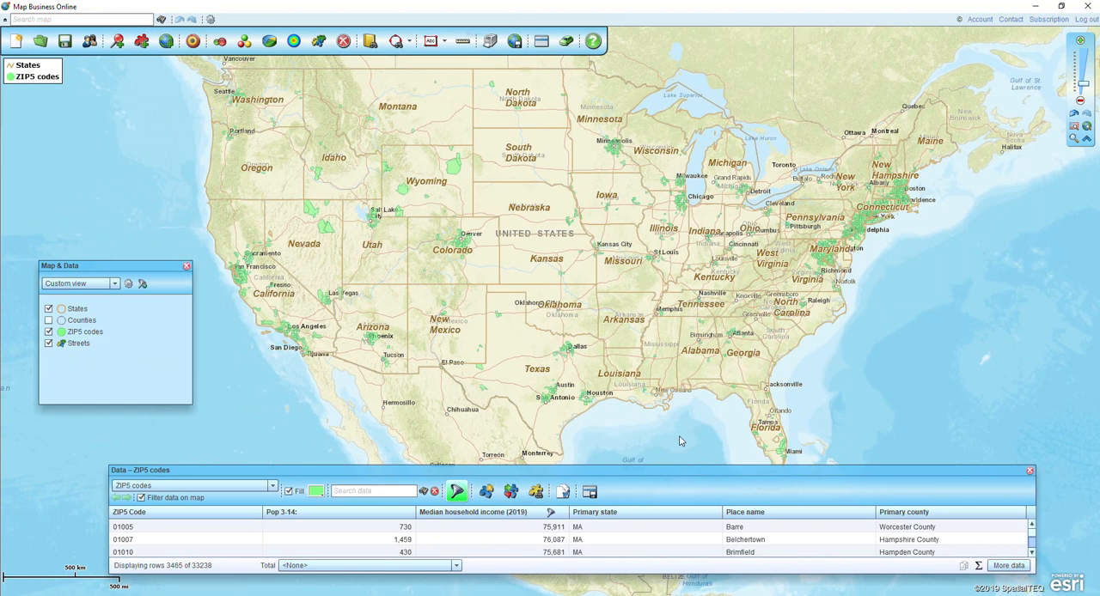
# Reposition and enlarge the data table to show more rows, and sort it by Pop 3-14 in ascending order
pyautogui.moveTo(671, 469); pyautogui.dragTo(676, 388)
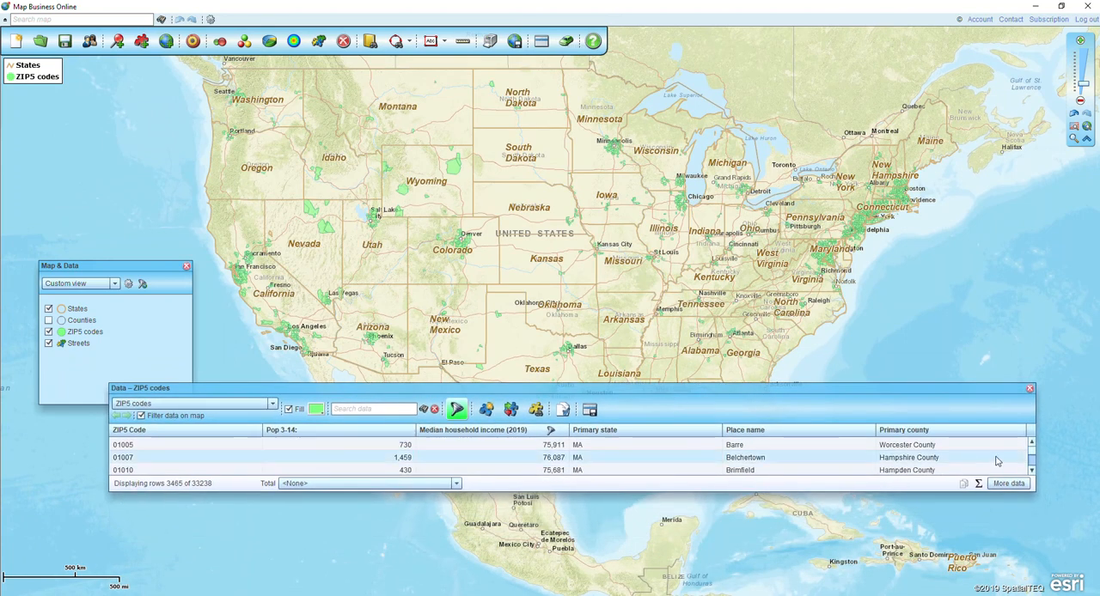
pyautogui.moveTo(1035, 489); pyautogui.dragTo(1054, 571)
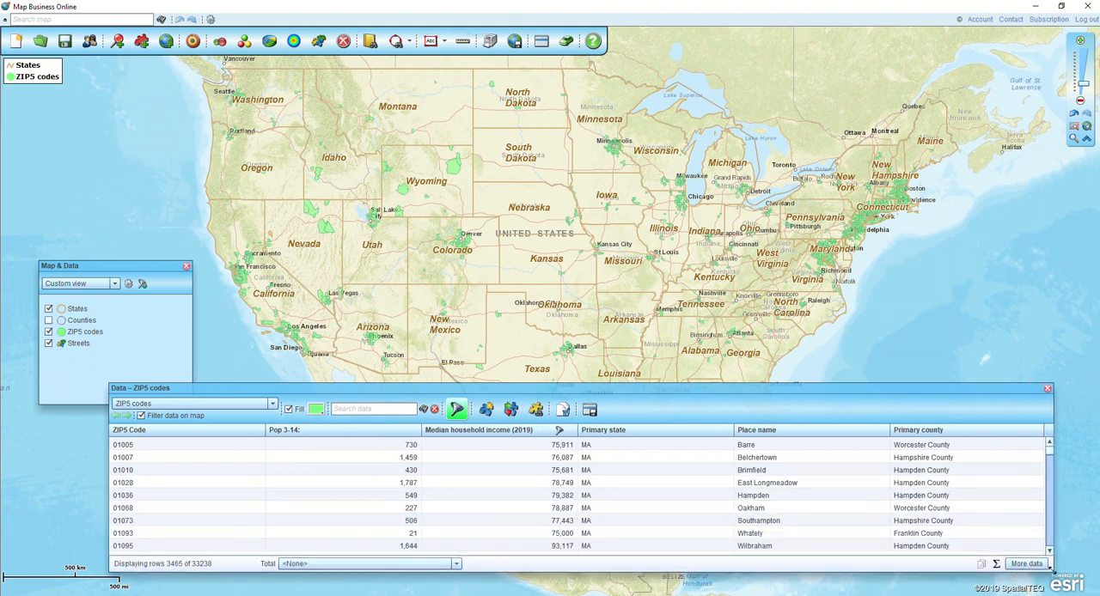
pyautogui.click(373, 432)
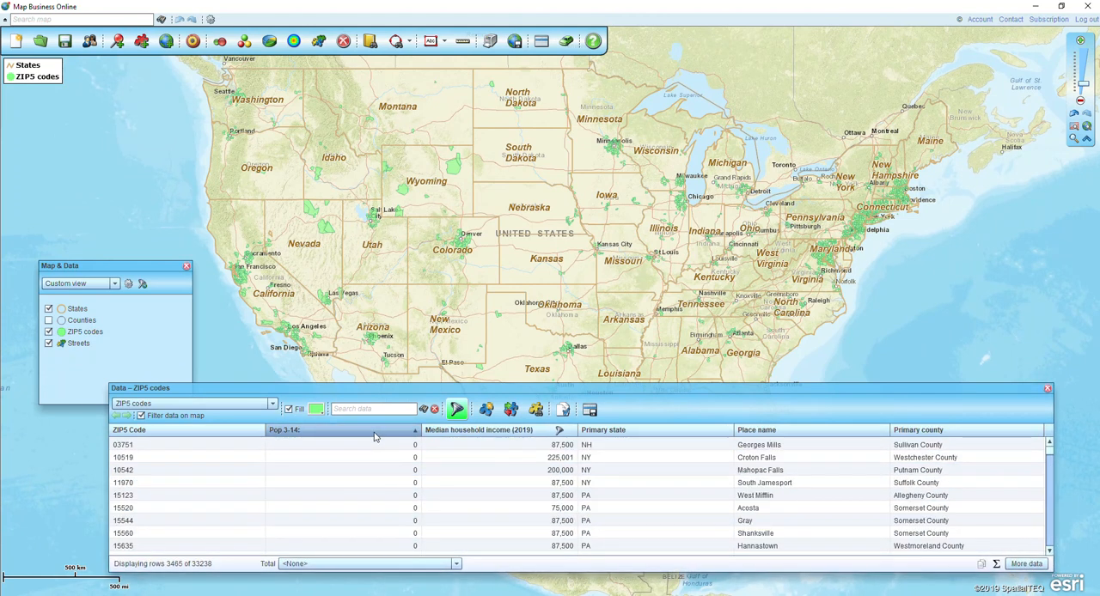
# Sort the ZIP5 codes table by Pop 3-14 in descending order, move the table up and enlarge it to show more rows
pyautogui.click(374, 432)
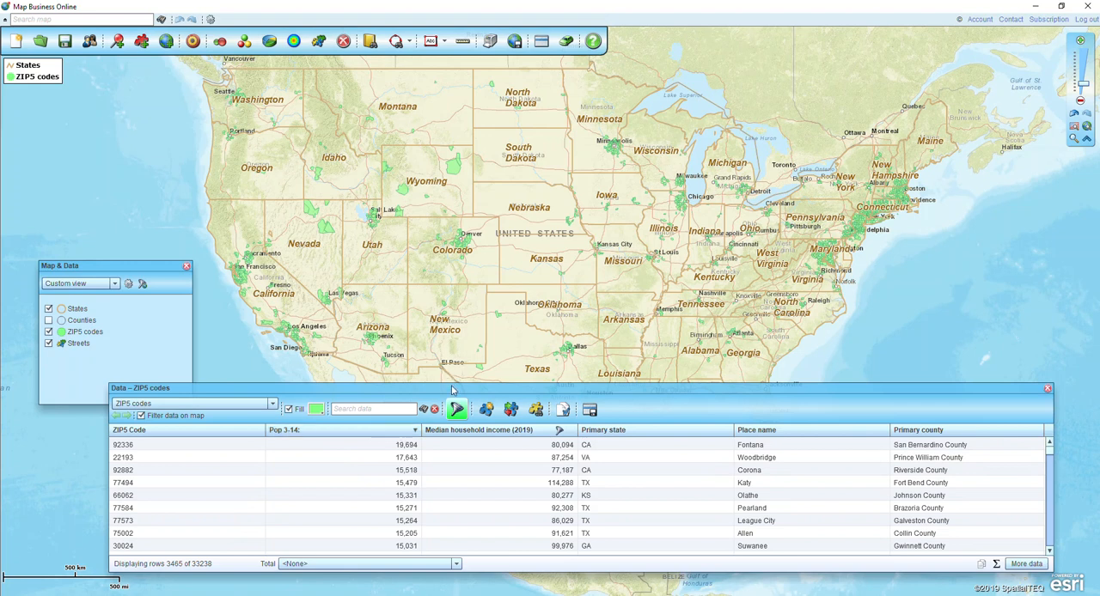
pyautogui.moveTo(453, 391); pyautogui.dragTo(452, 336)
pyautogui.moveTo(1055, 516); pyautogui.dragTo(1055, 555)
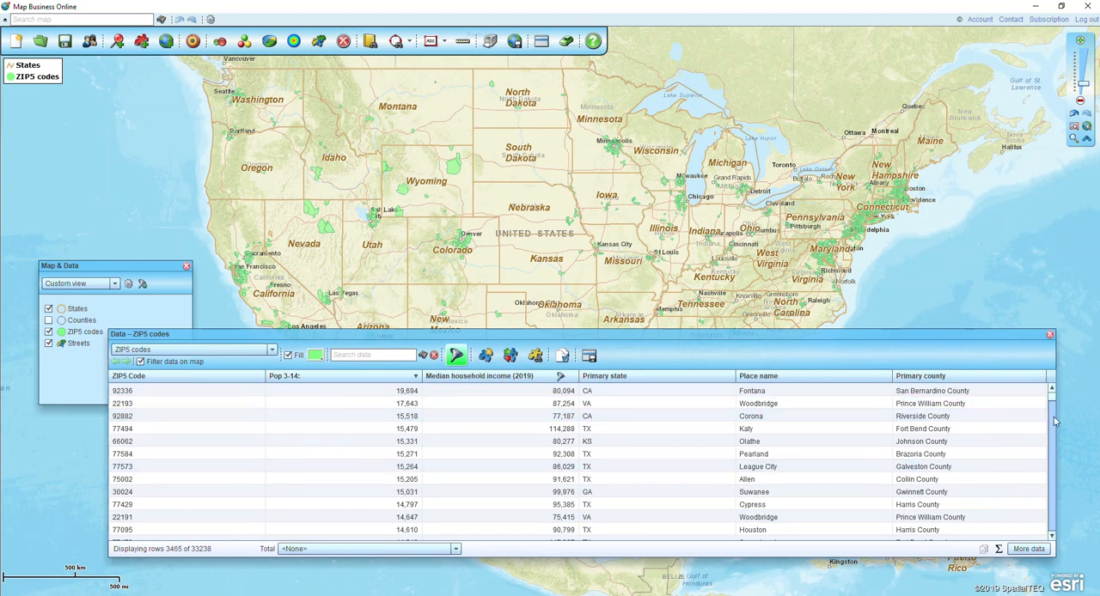
pyautogui.moveTo(1055, 405)
pyautogui.mouseDown()
pyautogui.moveTo(1050, 443)
pyautogui.moveTo(1052, 395)
pyautogui.mouseUp()
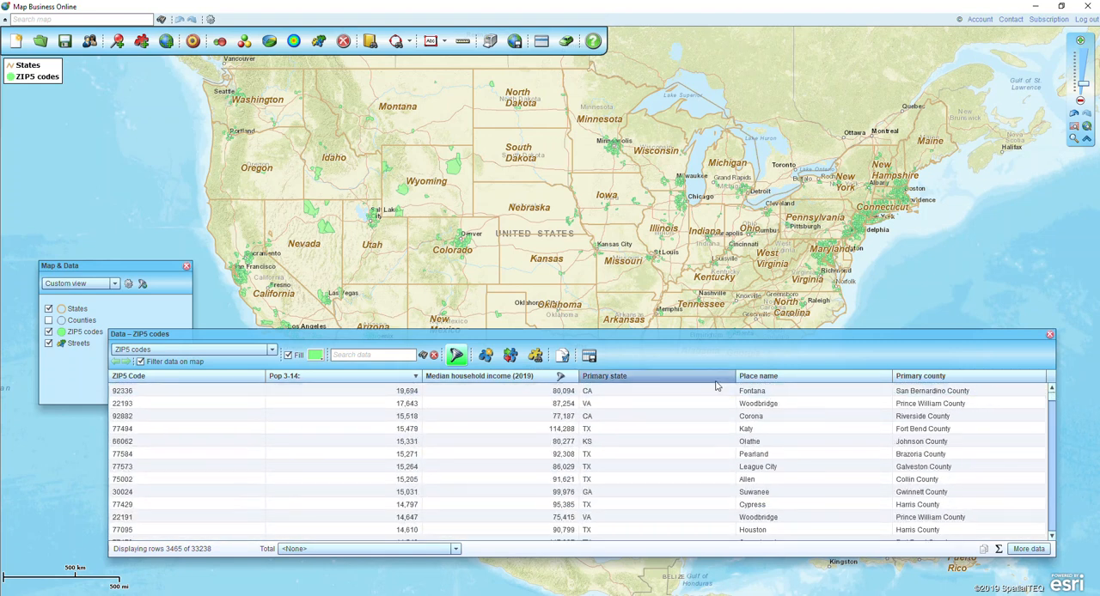
# Add a second filter criterion to the ZIP5 codes data: calculated column Pop 3-14 >= 5000
pyautogui.click(455, 356)
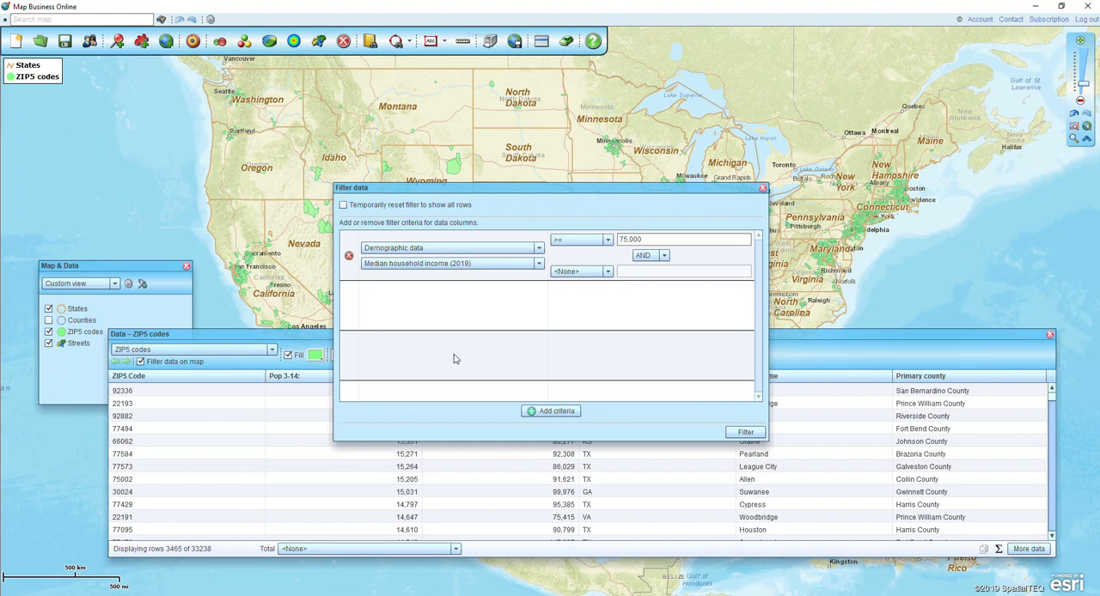
pyautogui.click(550, 412)
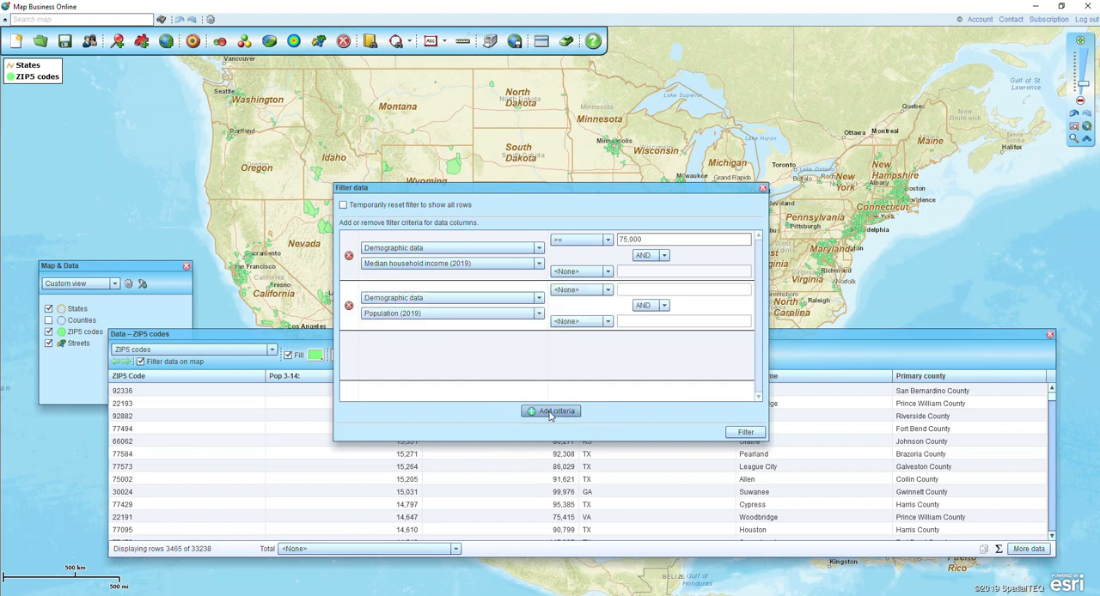
pyautogui.click(391, 298)
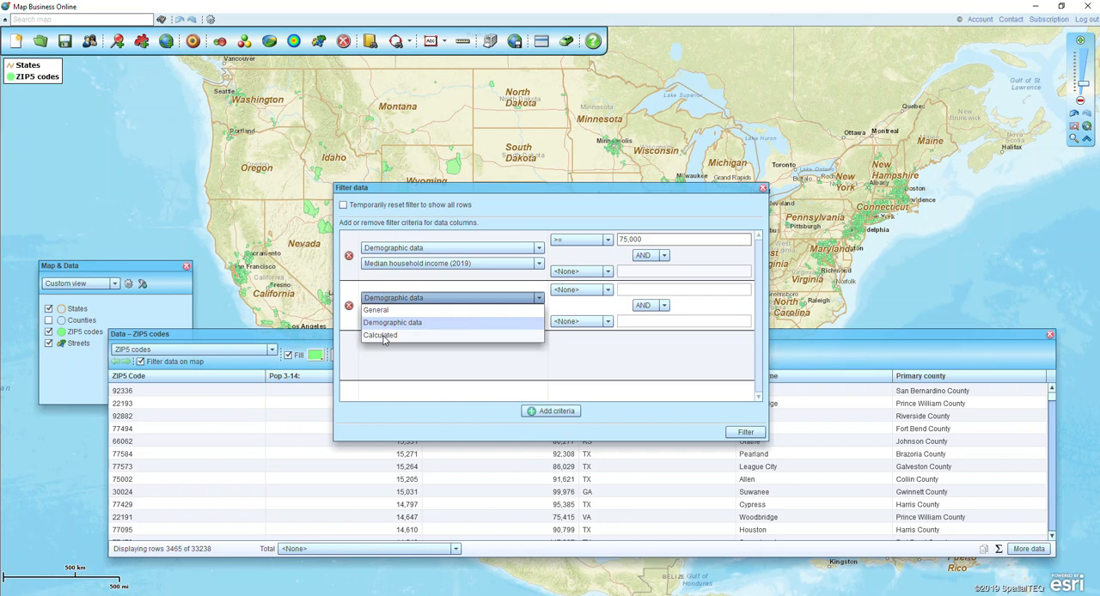
pyautogui.click(383, 340)
pyautogui.click(576, 290)
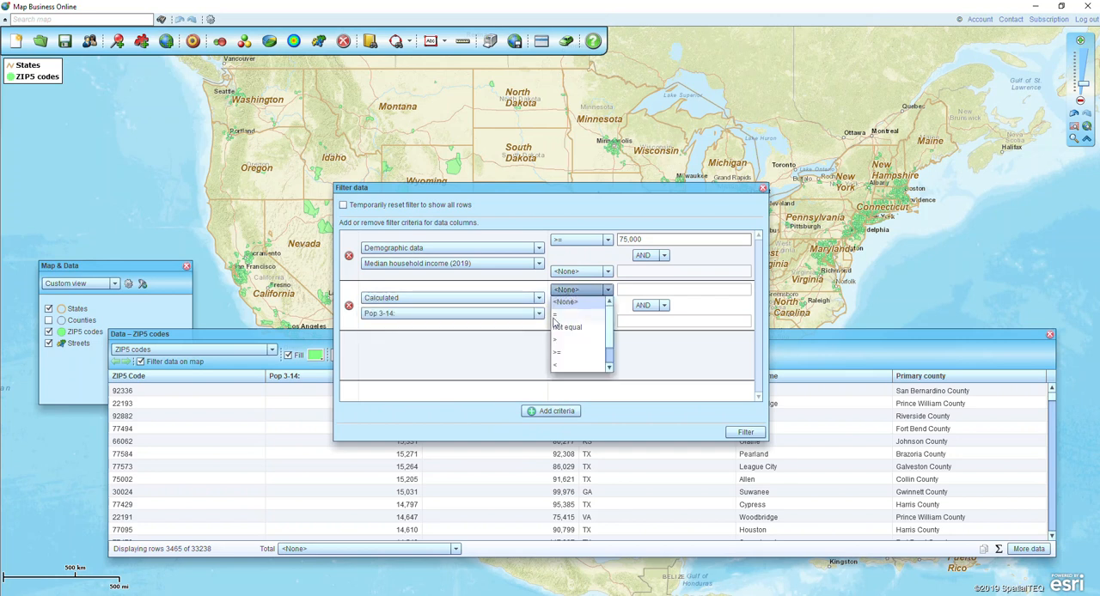
pyautogui.click(558, 353)
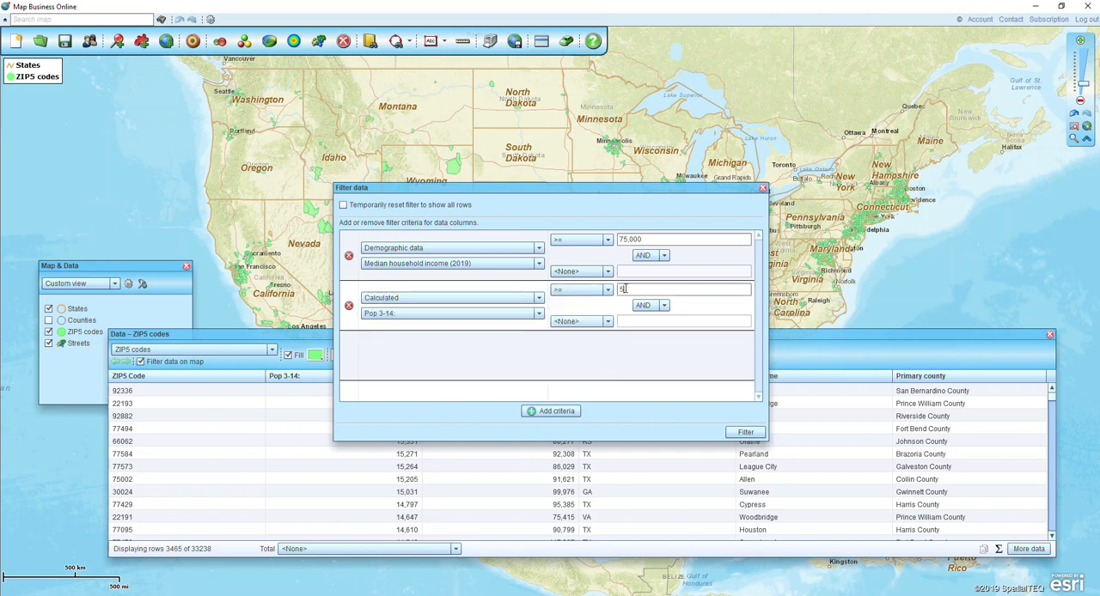
pyautogui.click(741, 434)
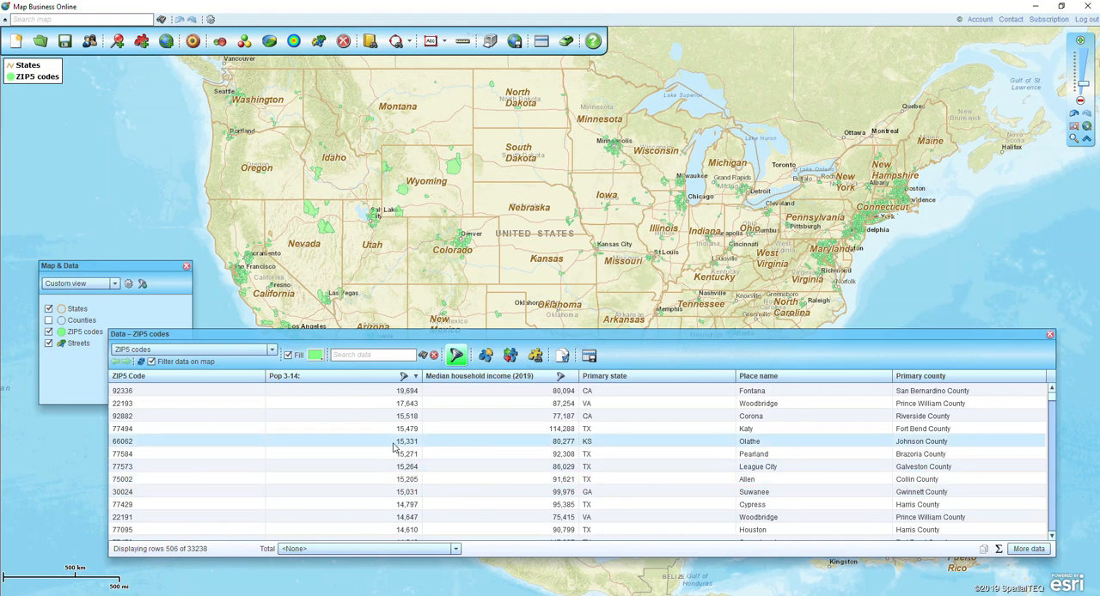
# Update the map layer with the new data filter and move the data table down to uncover the map
pyautogui.click(141, 364)
pyautogui.click(141, 364)
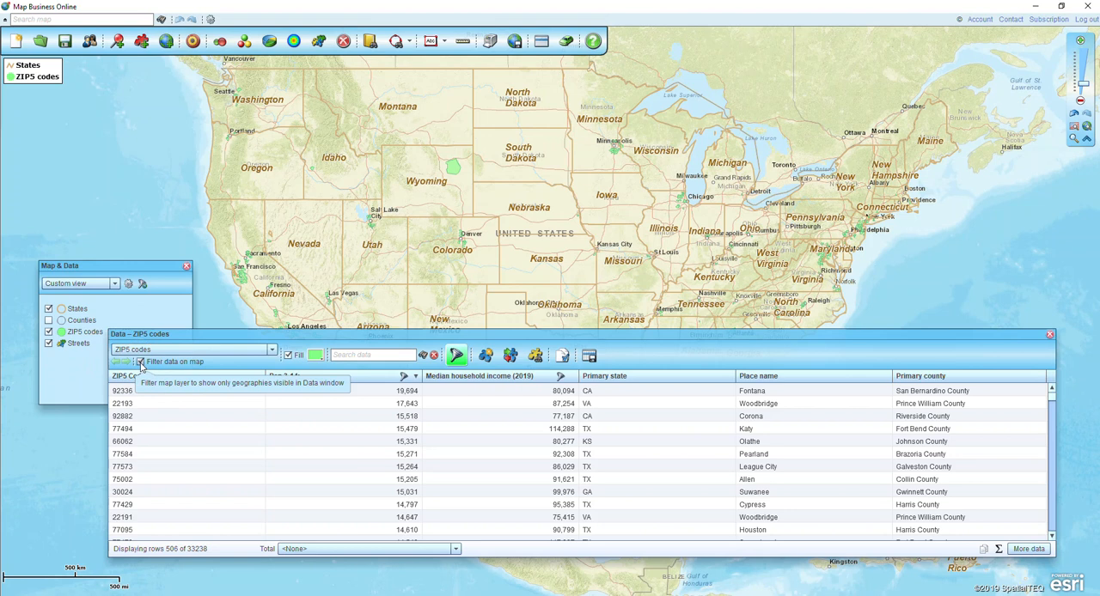
pyautogui.moveTo(560, 335); pyautogui.dragTo(571, 453)
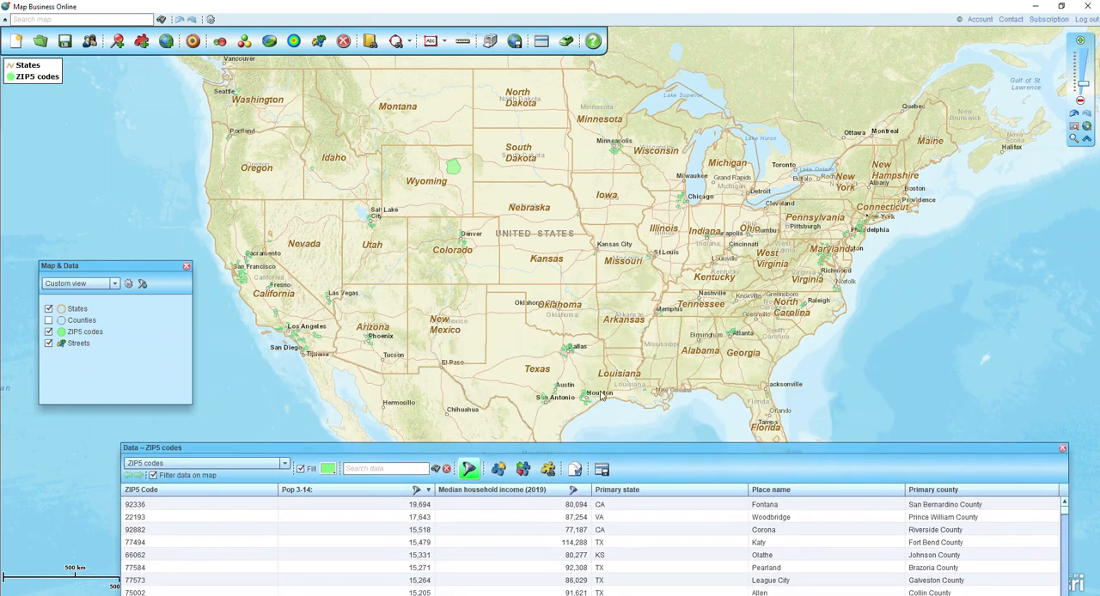
# Zoom the map to the filtered ZIP codes around Dallas and Fort Worth, and close the data table
pyautogui.press('ctrl')
pyautogui.press('ctrl')
pyautogui.press('ctrl')
pyautogui.click(1074, 140)
pyautogui.moveTo(536, 338); pyautogui.dragTo(583, 364)
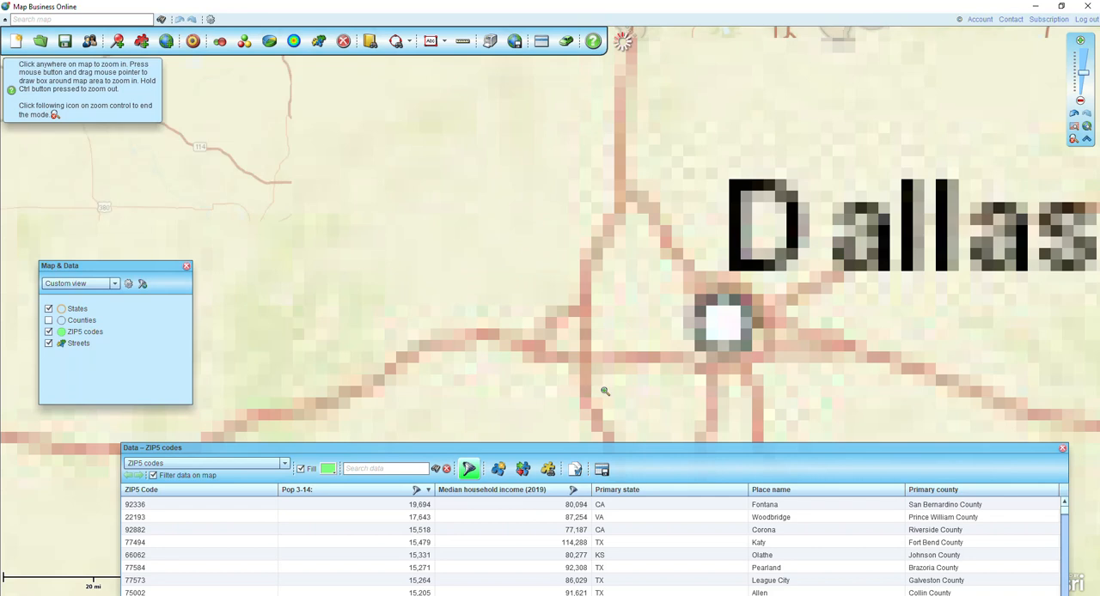
pyautogui.moveTo(508, 150); pyautogui.dragTo(902, 456)
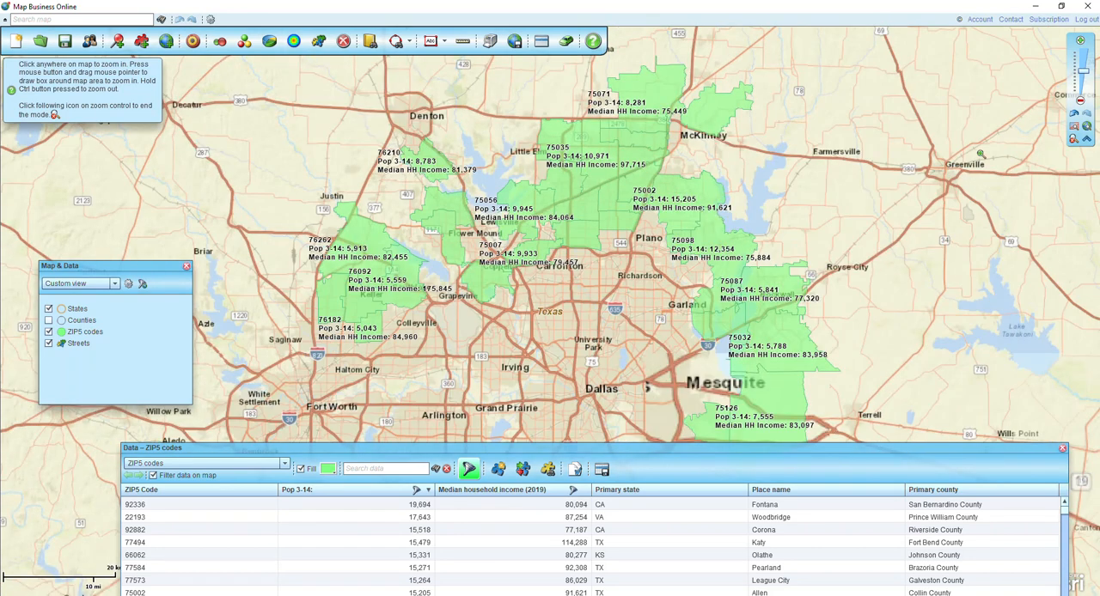
pyautogui.moveTo(721, 457); pyautogui.dragTo(782, 368)
pyautogui.click(1045, 378)
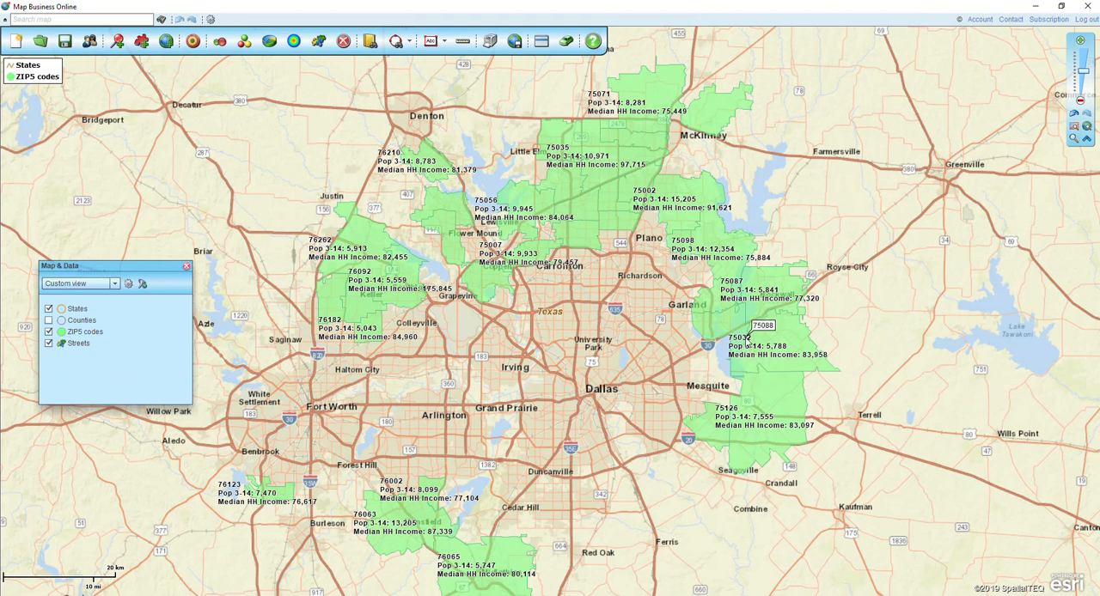
# Start color coding the ZIP5 codes layer by the calculated column Pop 3-14
pyautogui.click(319, 42)
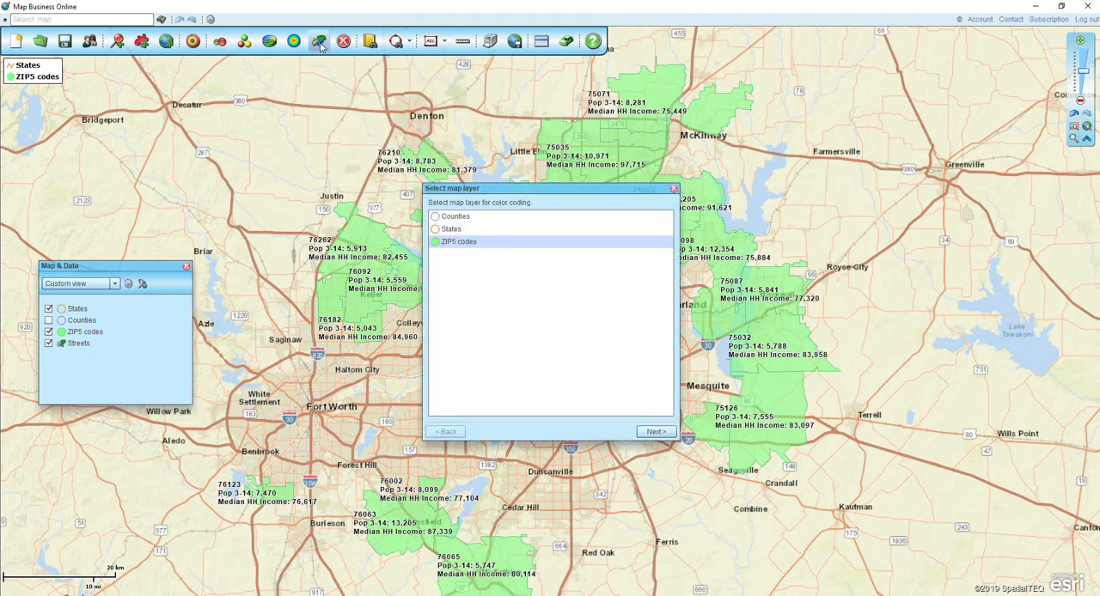
pyautogui.click(655, 431)
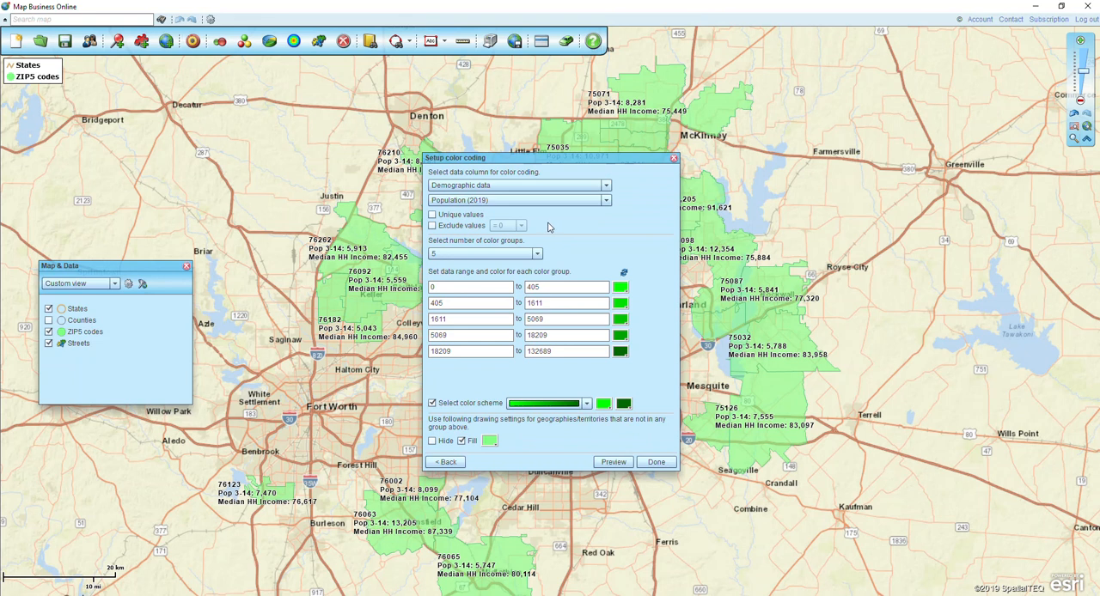
pyautogui.click(529, 186)
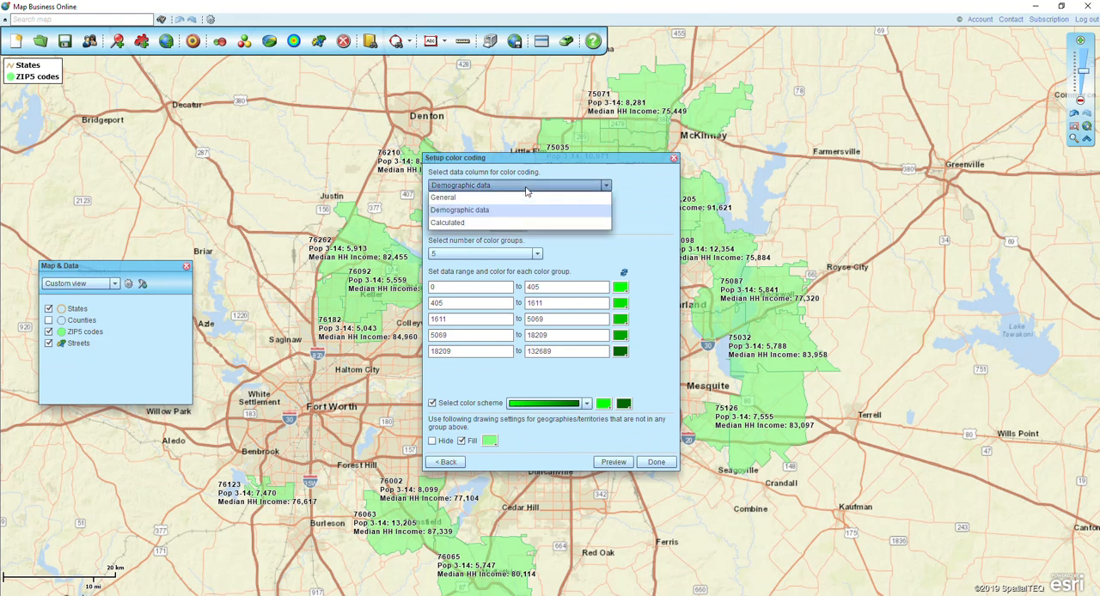
pyautogui.click(507, 212)
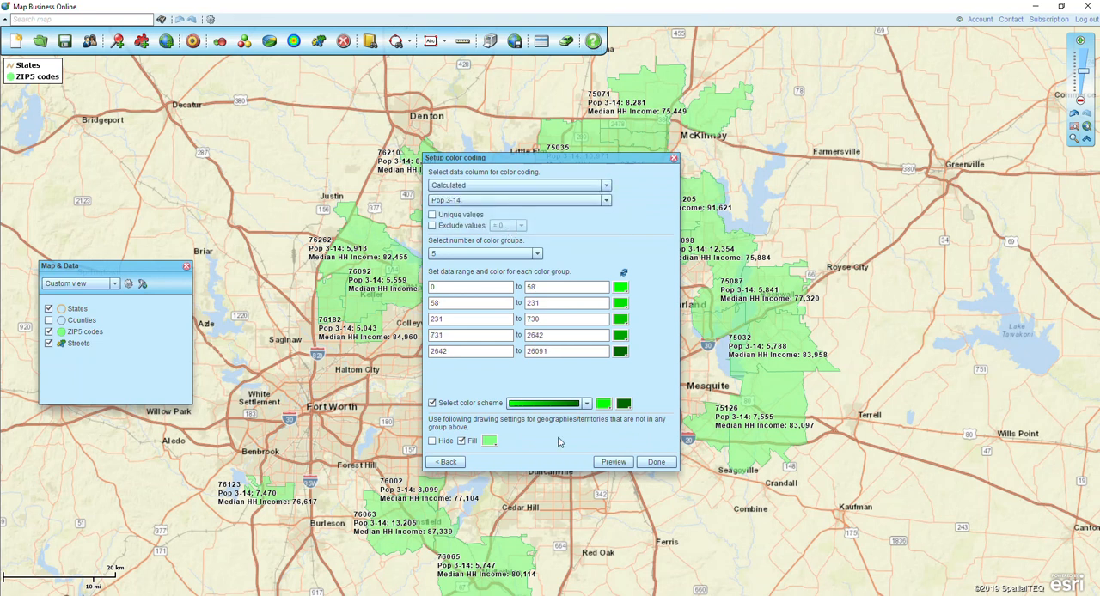
# Choose the multicolor scheme, and recolor the highest range magenta and the lowest range dark navy
pyautogui.click(555, 403)
pyautogui.click(569, 415)
pyautogui.click(620, 351)
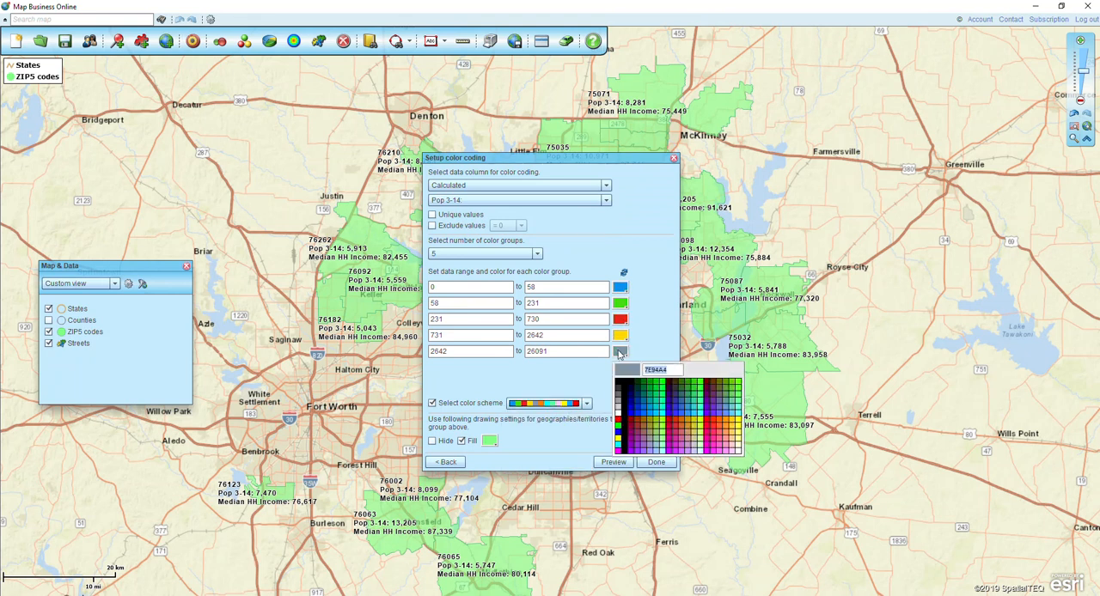
pyautogui.click(620, 452)
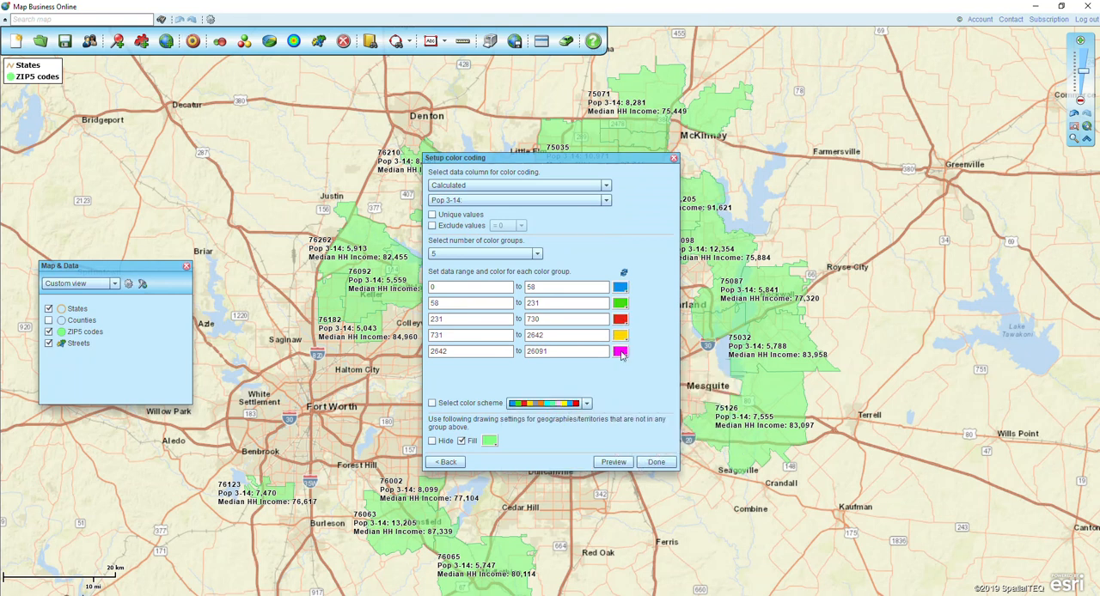
pyautogui.click(620, 287)
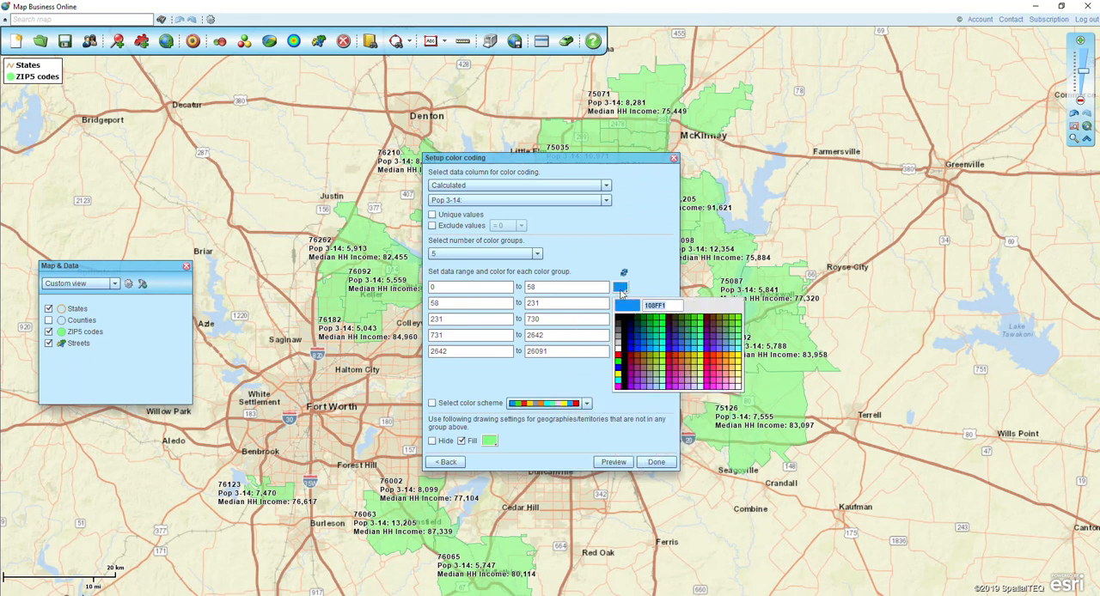
pyautogui.click(630, 338)
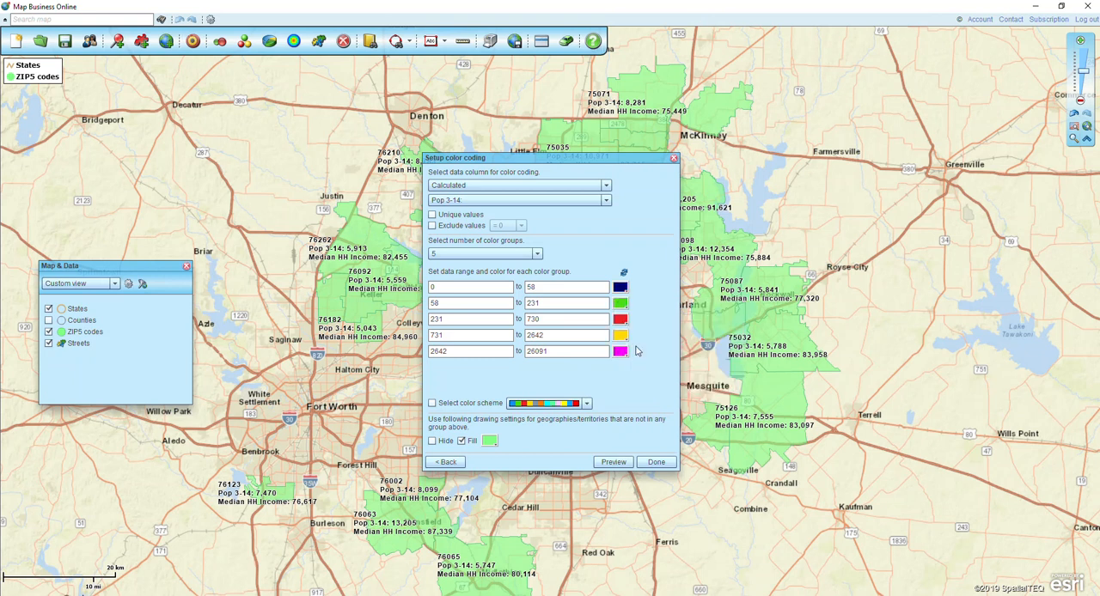
# End the fourth range at 5000 and start the fifth at 5001, apply the color coding, and move the legend away from the map corner
pyautogui.click(561, 336)
pyautogui.moveTo(560, 336); pyautogui.dragTo(508, 336)
pyautogui.write('5000')
pyautogui.moveTo(507, 351); pyautogui.dragTo(354, 358)
pyautogui.write('5')
pyautogui.click(653, 462)
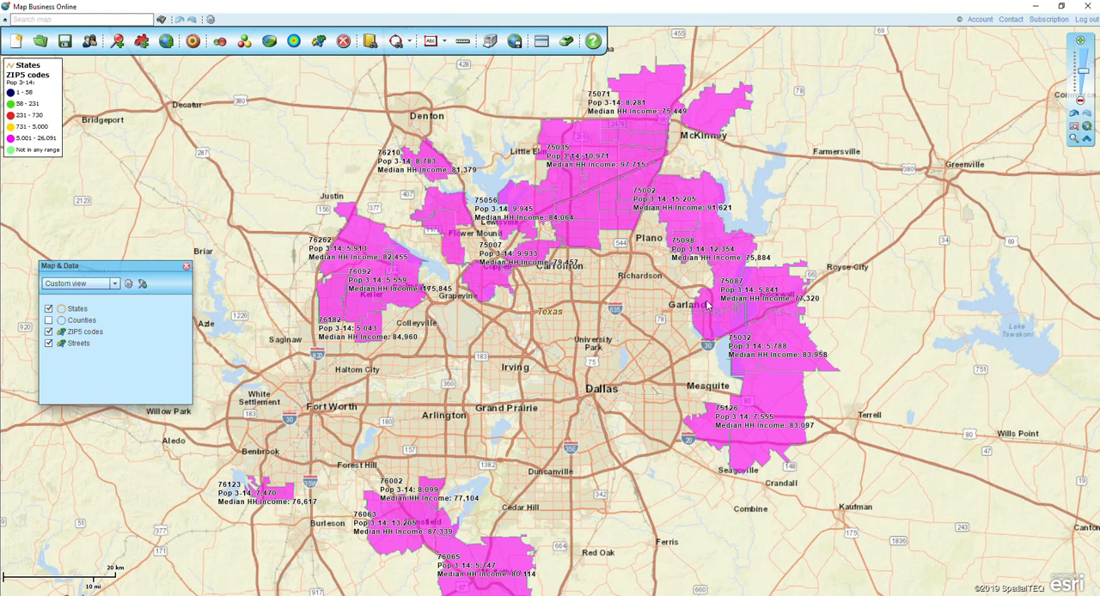
pyautogui.moveTo(22, 75); pyautogui.dragTo(216, 120)
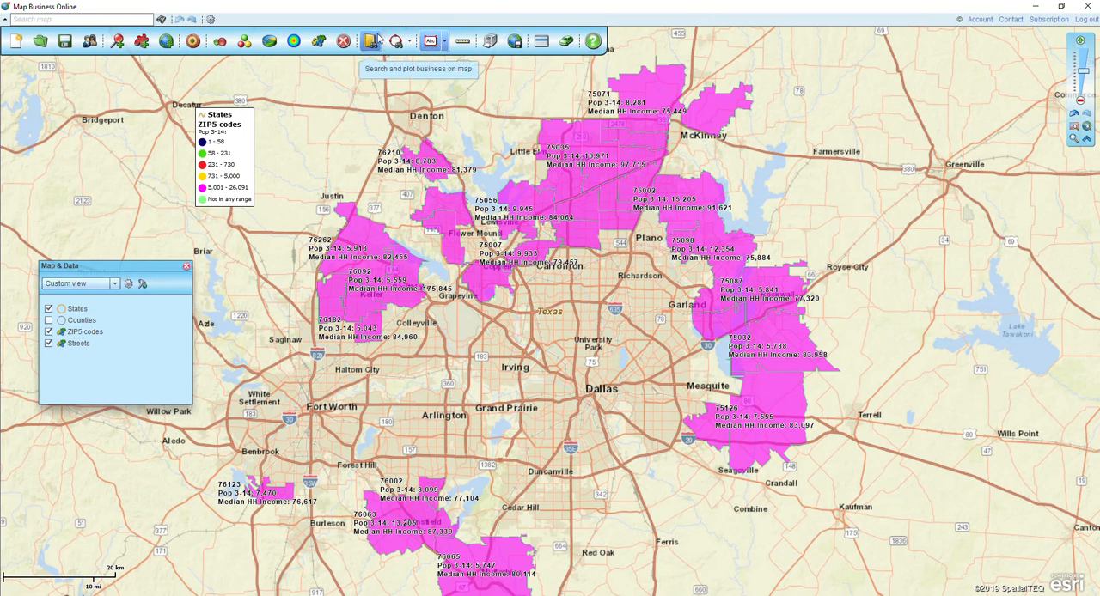
# Edit the ZIP5 codes color coding so the fourth range ends at 10000 and the fifth starts at 10001
pyautogui.click(319, 42)
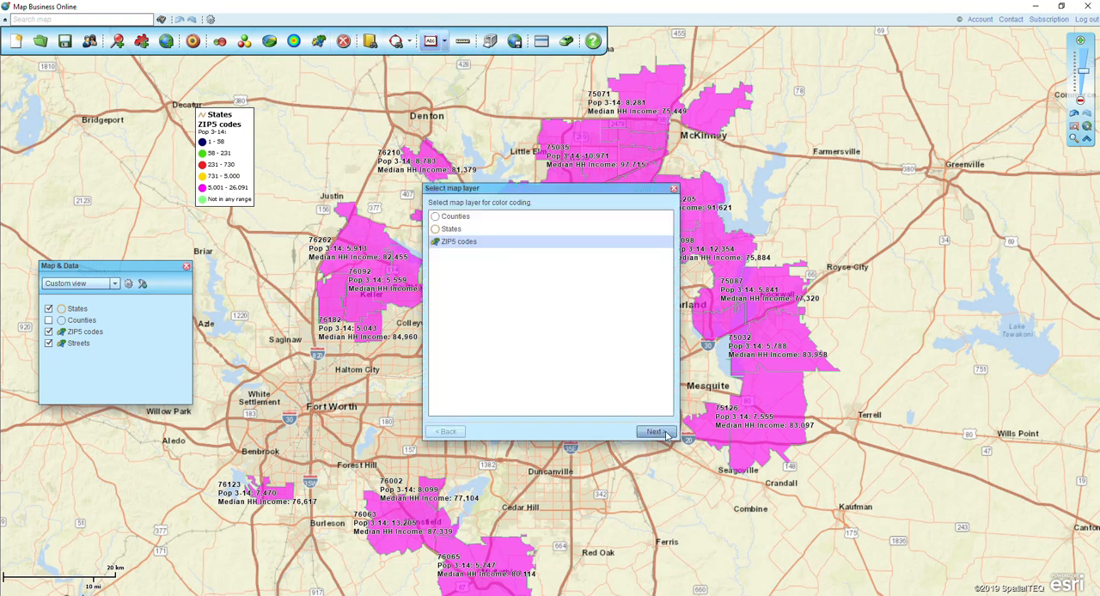
pyautogui.click(552, 338)
pyautogui.moveTo(552, 338); pyautogui.dragTo(484, 336)
pyautogui.write('10000')
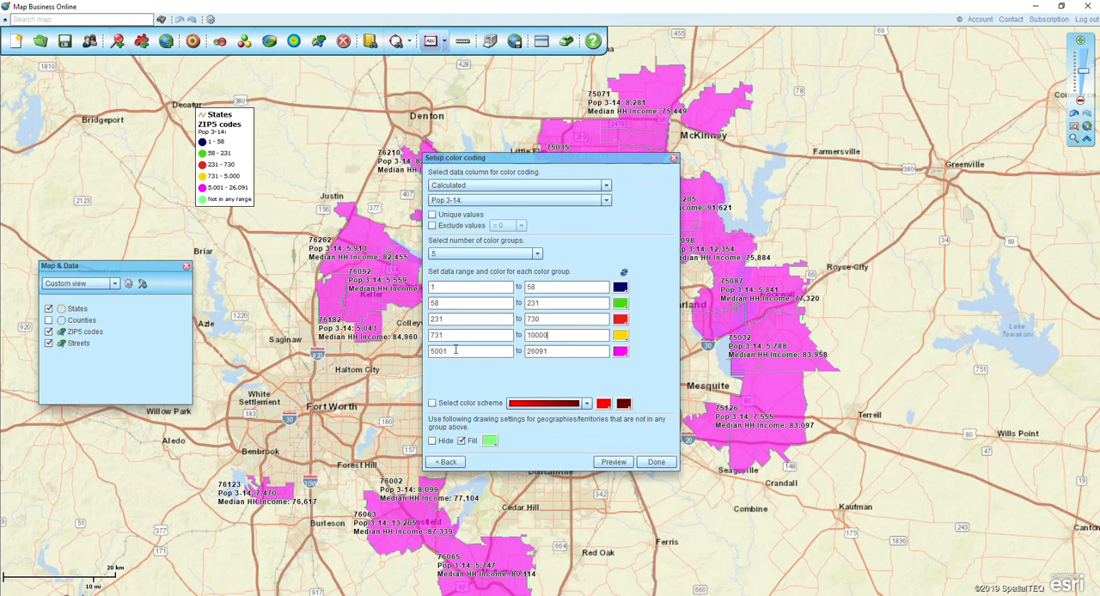
pyautogui.moveTo(472, 348); pyautogui.dragTo(383, 358)
pyautogui.write('1')
pyautogui.click(656, 462)
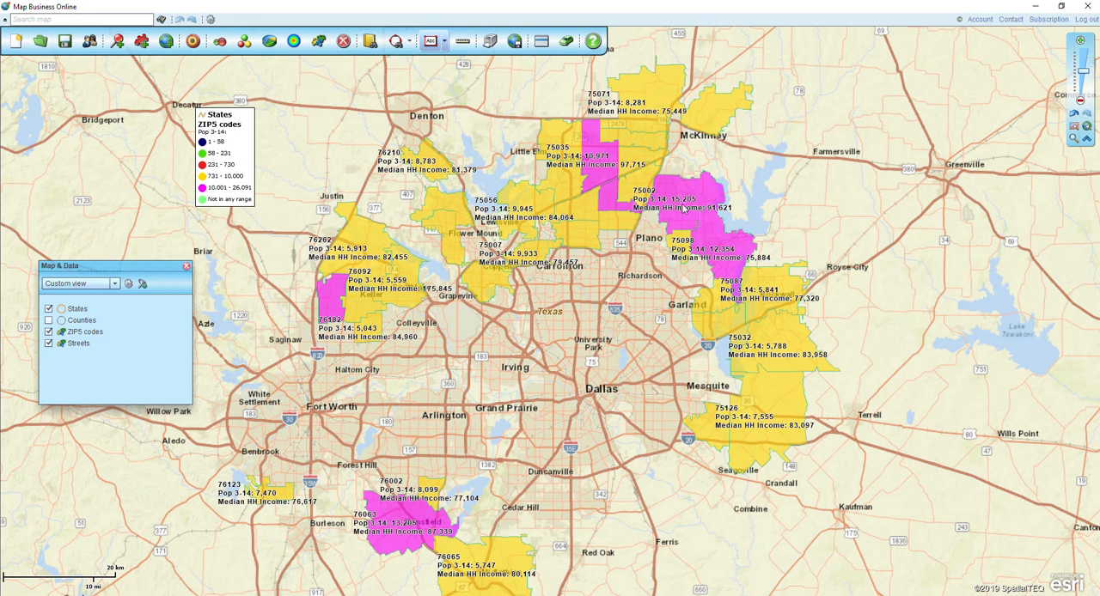
# Examine ZIP code 75002 near Plano and the color-coded ZIP codes around San Francisco and Sacramento
pyautogui.moveTo(689, 218)
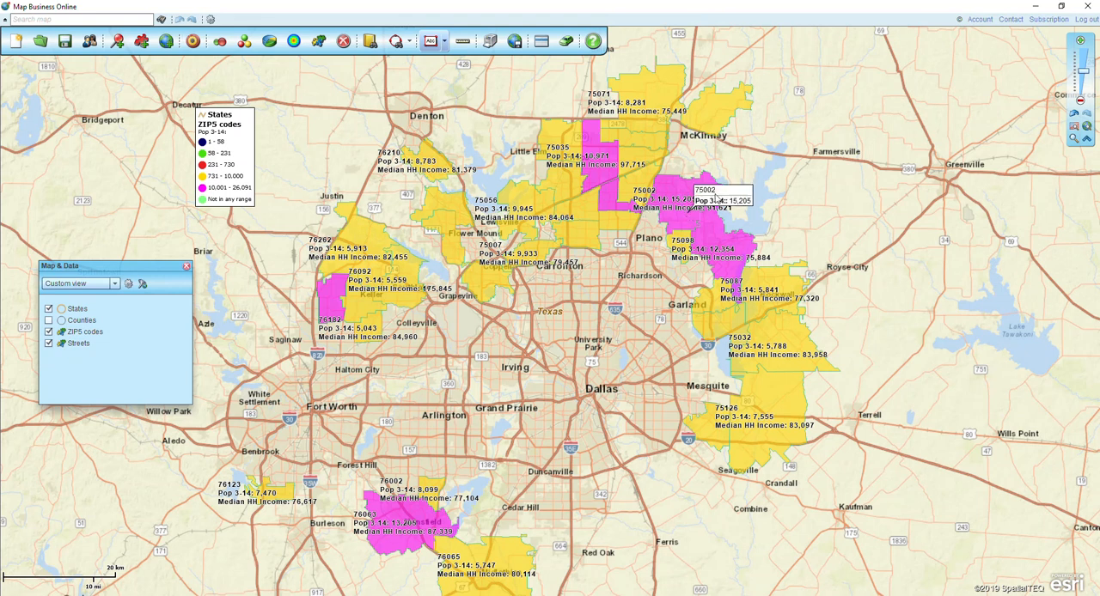
pyautogui.click(1073, 128)
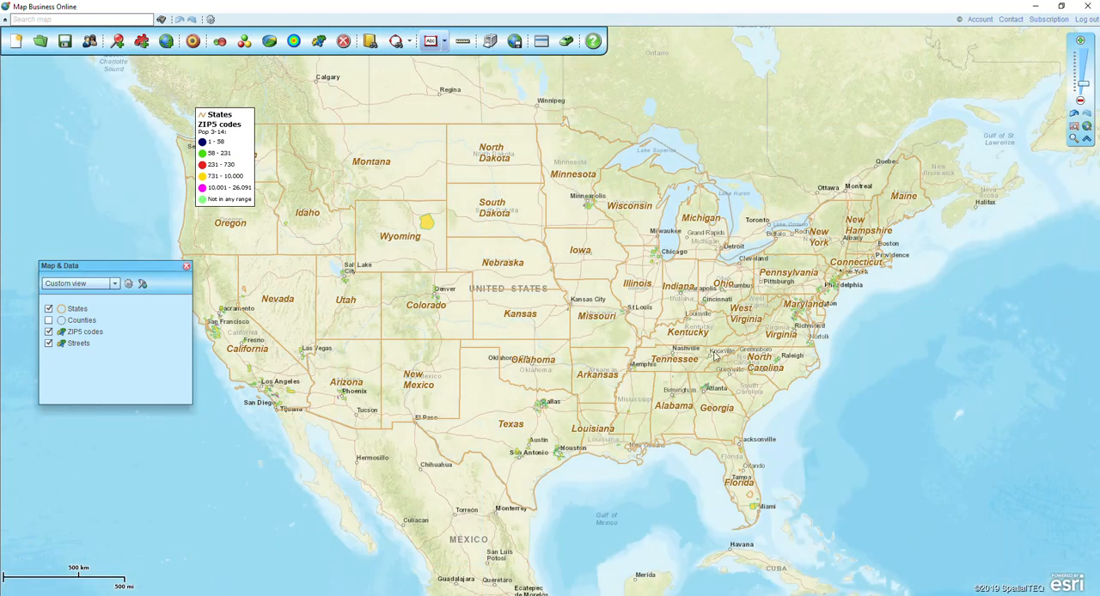
pyautogui.moveTo(905, 356); pyautogui.dragTo(1094, 340)
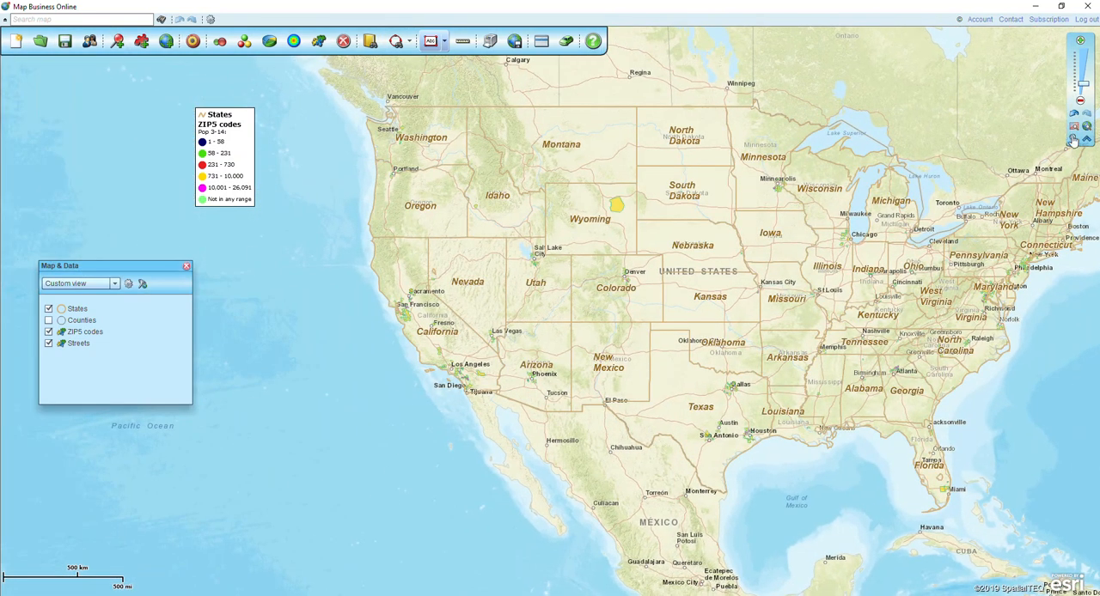
pyautogui.click(1072, 139)
pyautogui.moveTo(375, 293); pyautogui.dragTo(431, 327)
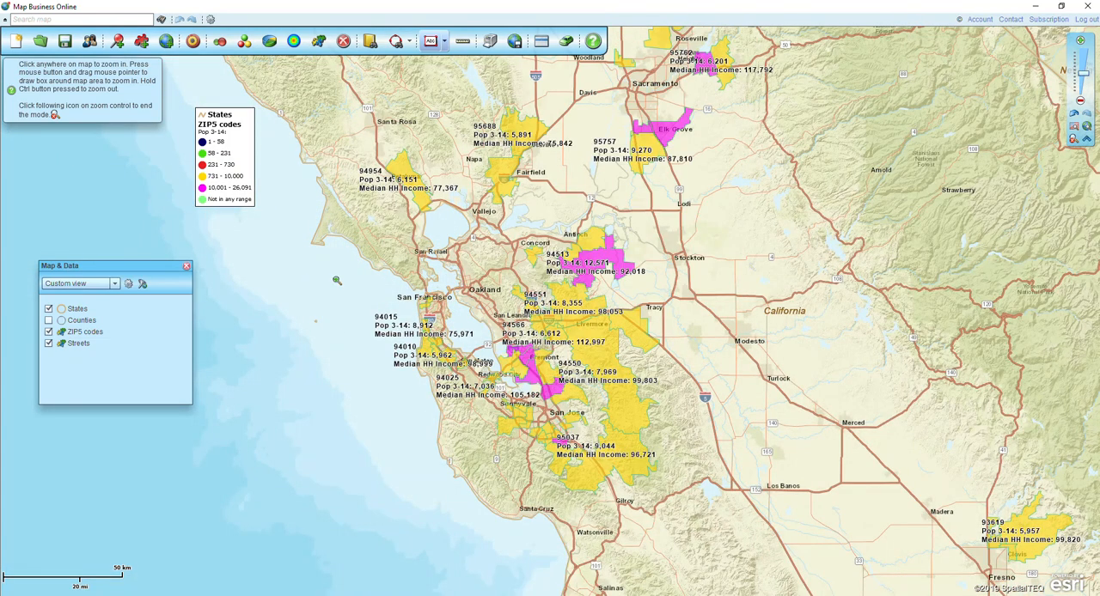
pyautogui.click(1072, 138)
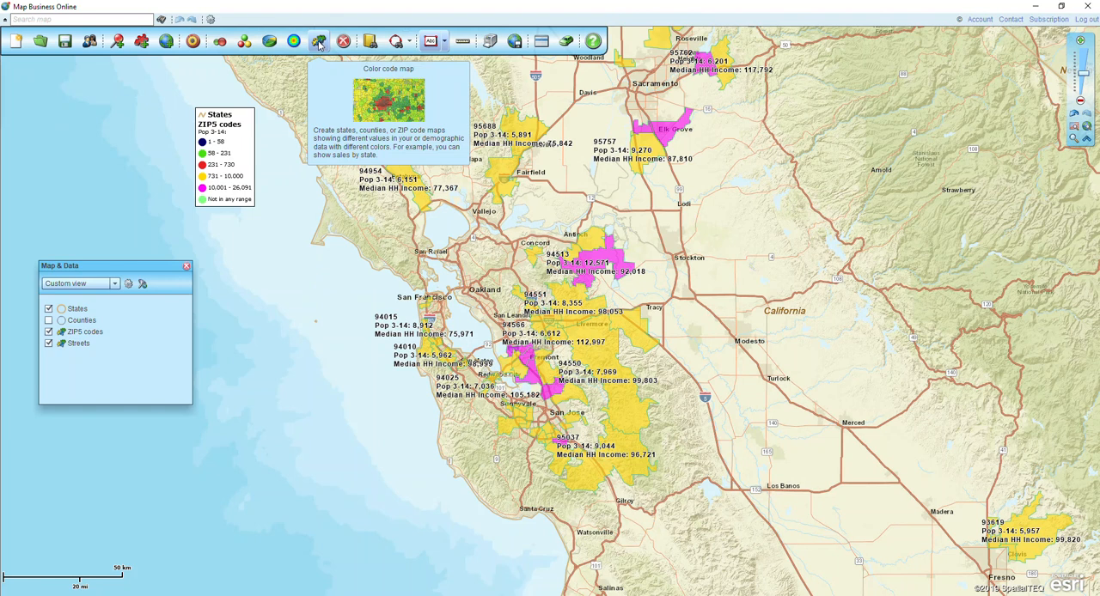
# Clear the color coding from the map
pyautogui.click(345, 45)
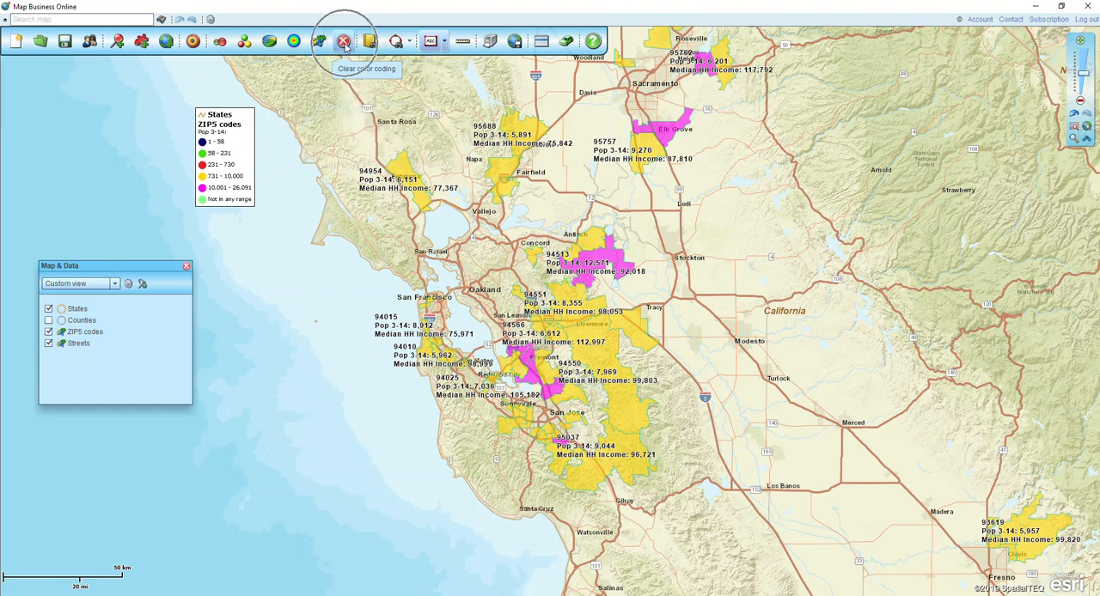